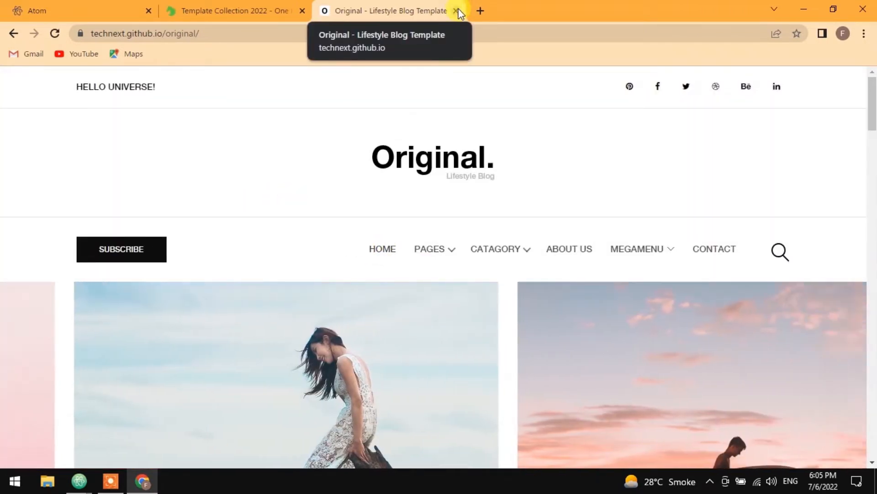
Close the two online pages for the Original template and the Template Collection 2022, and minimise the browser
{"action": "left_click", "coordinate": [457, 11]}
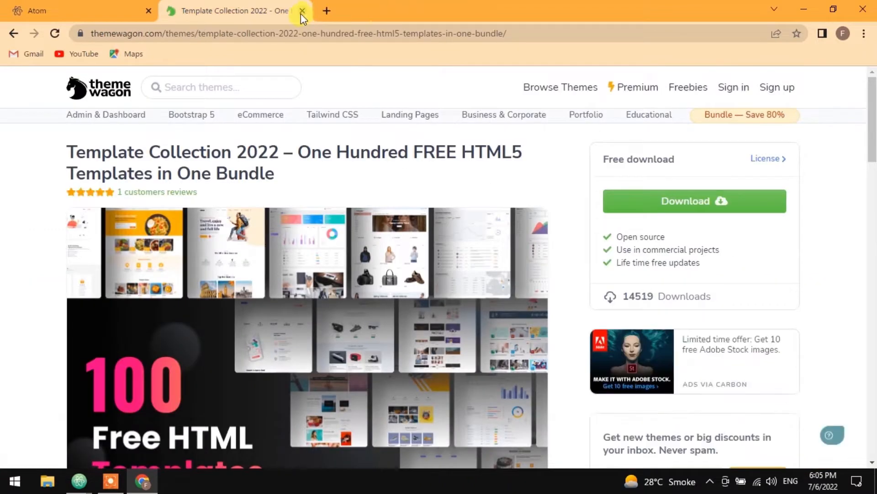
{"action": "left_click", "coordinate": [301, 11]}
{"action": "left_click", "coordinate": [804, 9]}
Open the index page from the desktop folder 015 original-master in Chrome
{"action": "left_click", "coordinate": [26, 89]}
{"action": "double_click", "coordinate": [26, 90]}
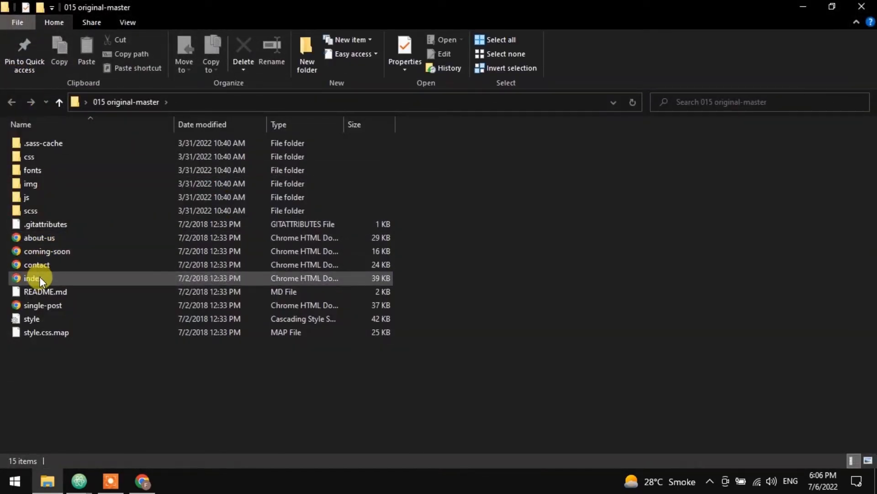
{"action": "left_click", "coordinate": [39, 277]}
{"action": "double_click", "coordinate": [142, 278]}
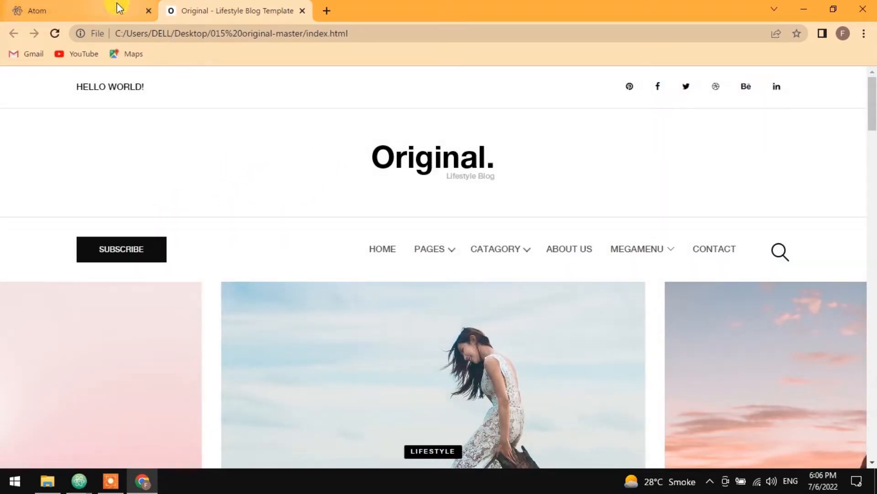
Inspect the header's logo area with the developer tools, and minimise the browser and folder windows
{"action": "right_click", "coordinate": [212, 150]}
{"action": "left_click", "coordinate": [248, 311]}
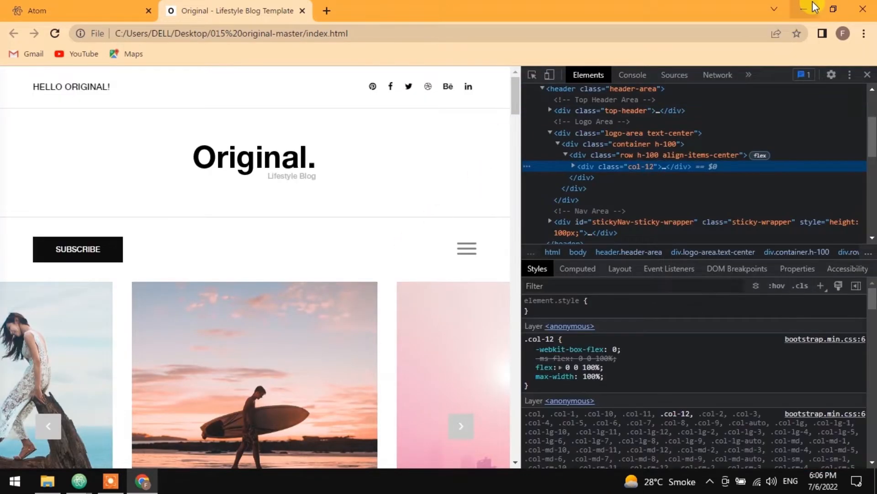
{"action": "left_click", "coordinate": [803, 10]}
{"action": "left_click", "coordinate": [801, 6]}
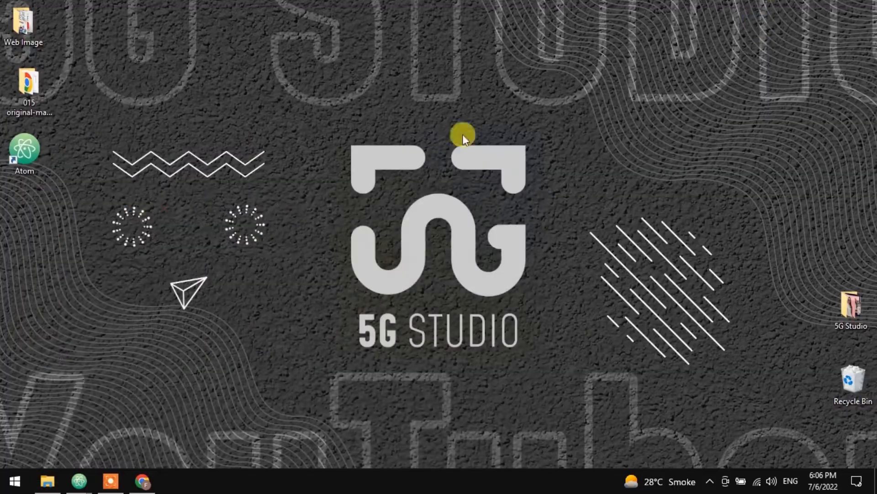
Switch to the empty Atom window and close its Telemetry Consent, Welcome and Welcome Guide pages
{"action": "left_click", "coordinate": [79, 482]}
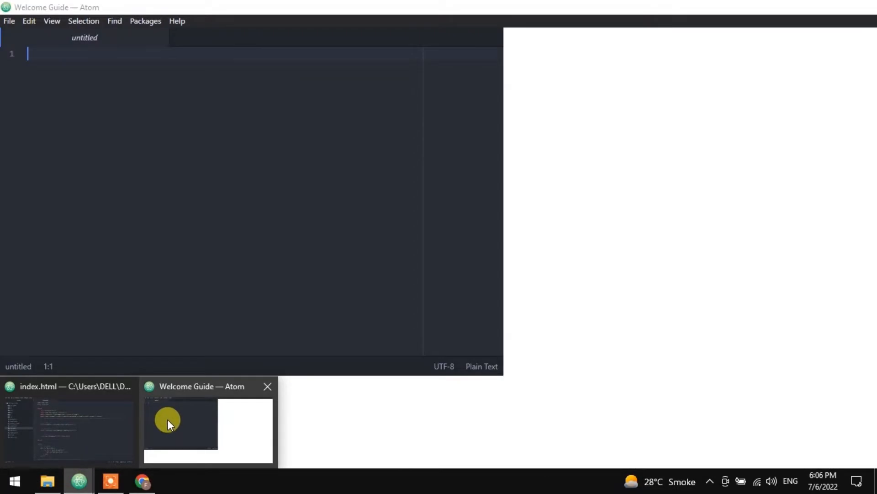
{"action": "left_click", "coordinate": [168, 419]}
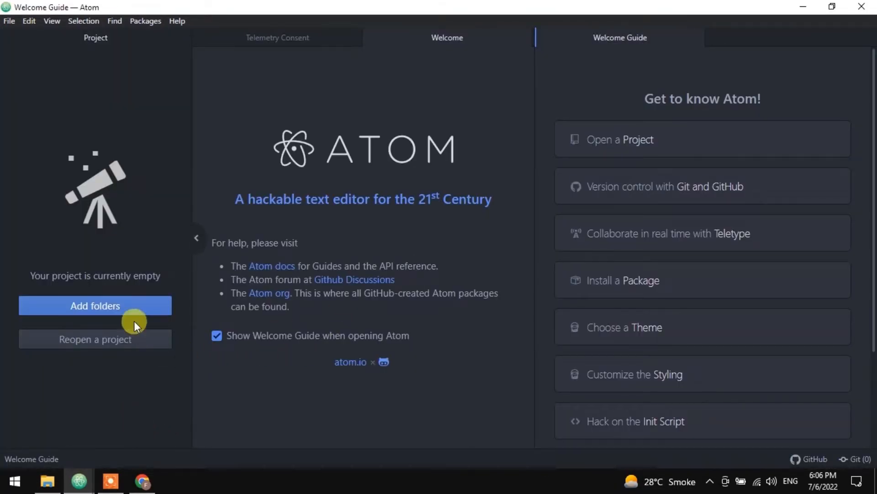
{"action": "left_click", "coordinate": [355, 38]}
{"action": "left_click", "coordinate": [355, 37]}
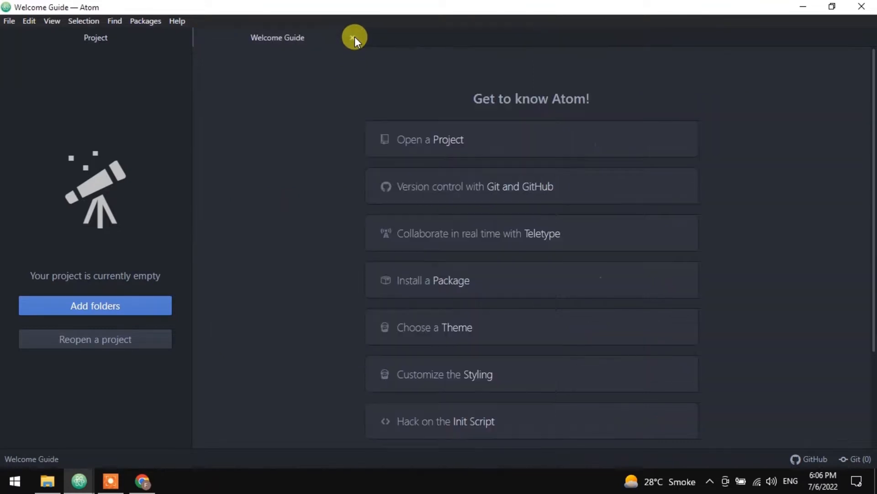
{"action": "left_click", "coordinate": [355, 37]}
Add the desktop folder 015 original-master as the Atom project and open index.html
{"action": "left_click", "coordinate": [125, 305]}
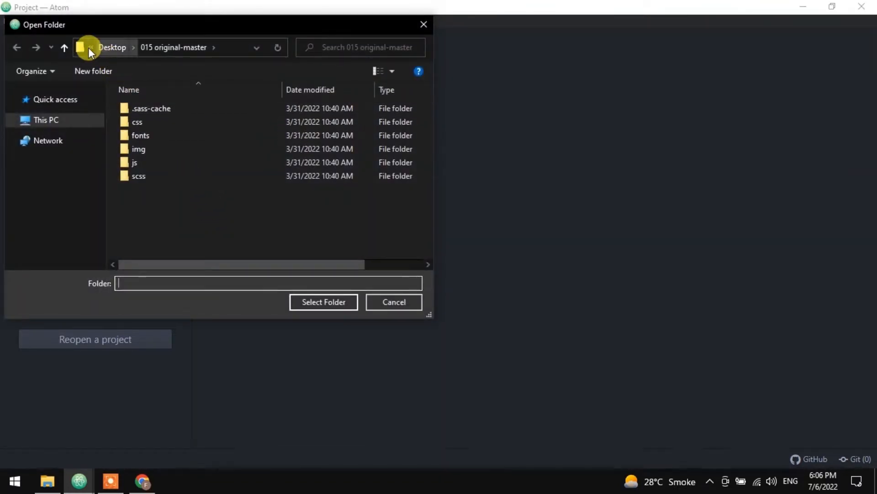
{"action": "left_click", "coordinate": [64, 49]}
{"action": "double_click", "coordinate": [218, 129]}
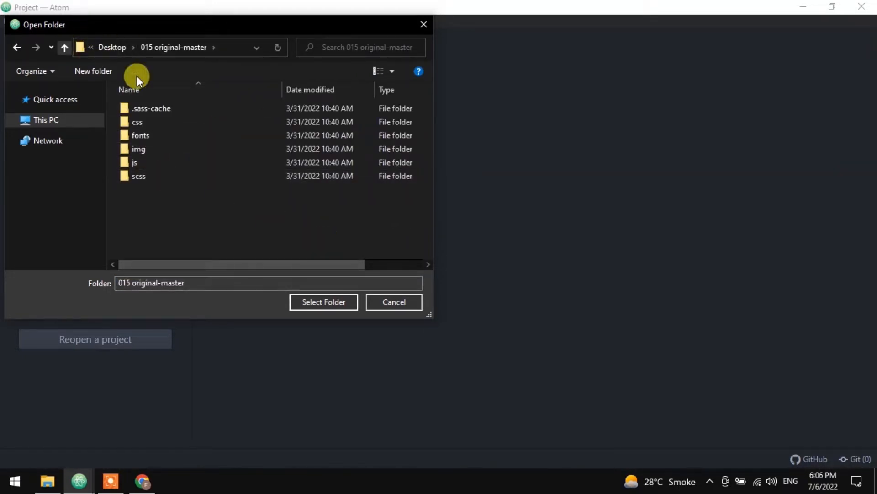
{"action": "left_click", "coordinate": [112, 47]}
{"action": "left_click", "coordinate": [221, 109]}
{"action": "left_click", "coordinate": [338, 303]}
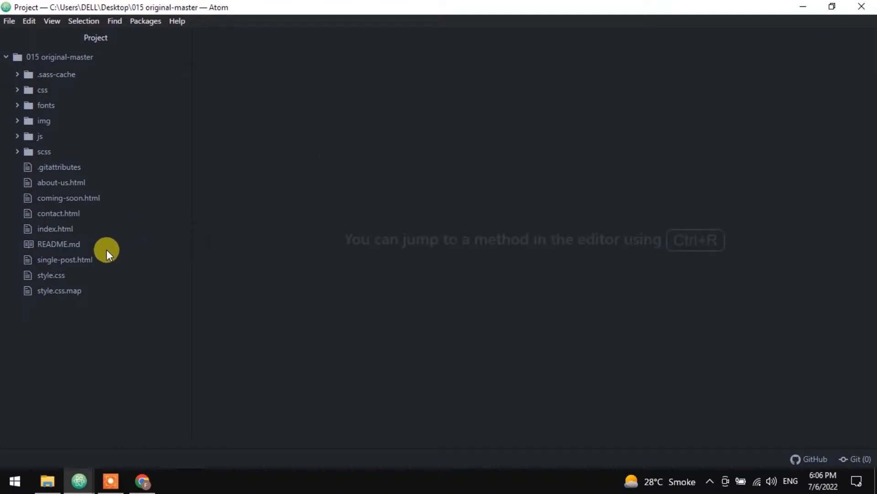
{"action": "left_click", "coordinate": [72, 229]}
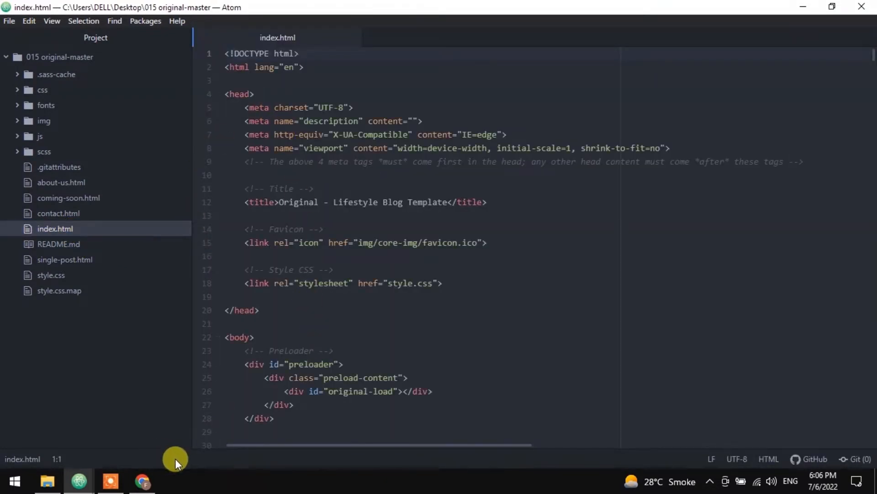
Switch to Chrome and inspect the Original logo image to find its source file path
{"action": "left_click", "coordinate": [803, 7]}
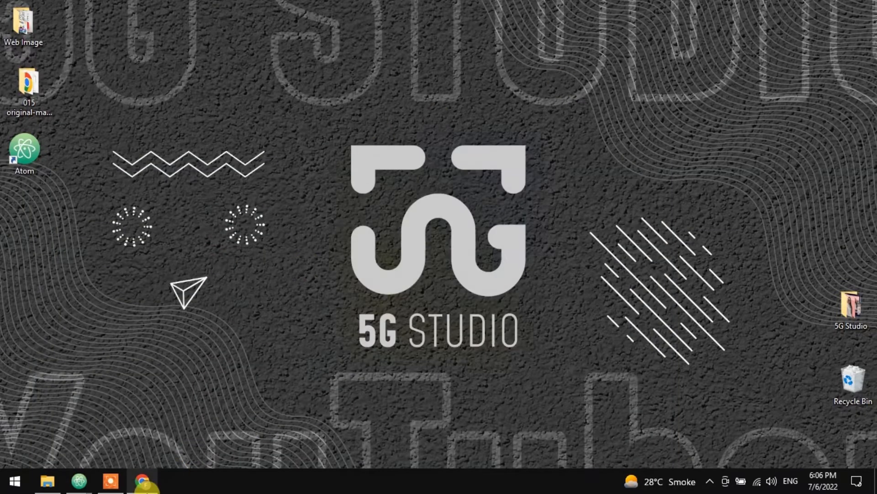
{"action": "left_click", "coordinate": [143, 481]}
{"action": "left_click", "coordinate": [533, 75]}
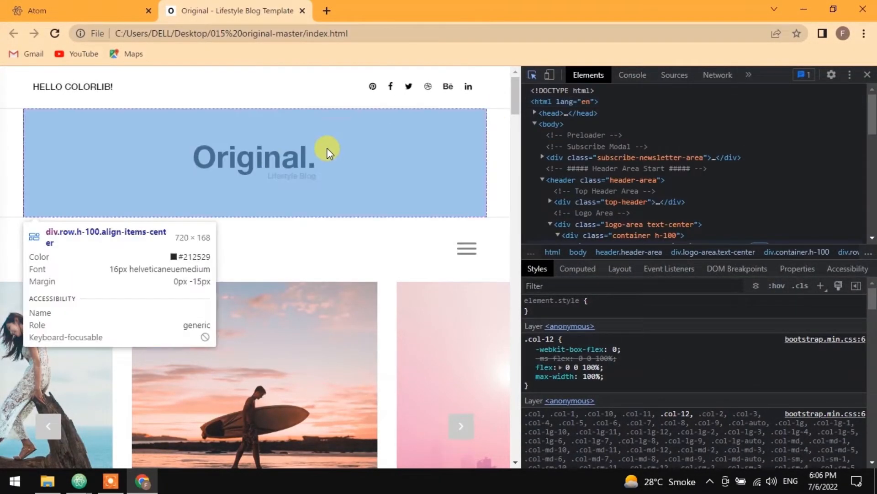
{"action": "left_click", "coordinate": [270, 156]}
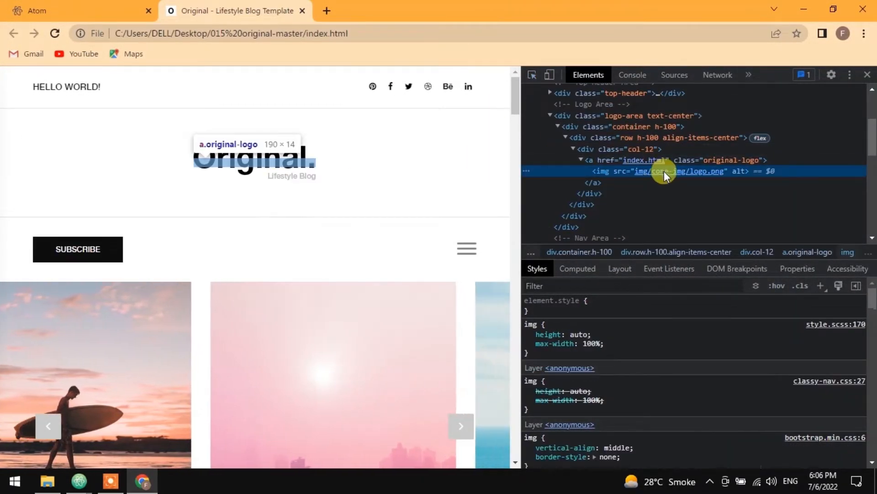
{"action": "mouse_move", "coordinate": [664, 170]}
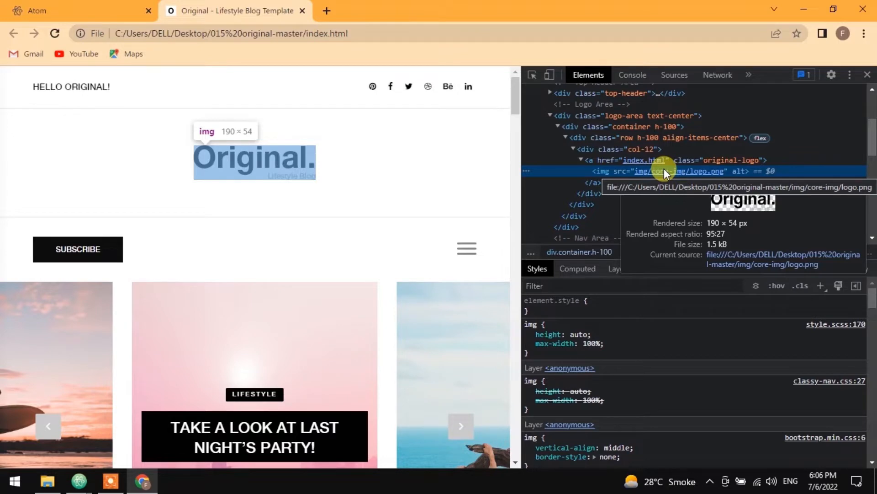
Copy the Logo 2 image from the Web Image folder on the desktop
{"action": "left_click", "coordinate": [804, 9]}
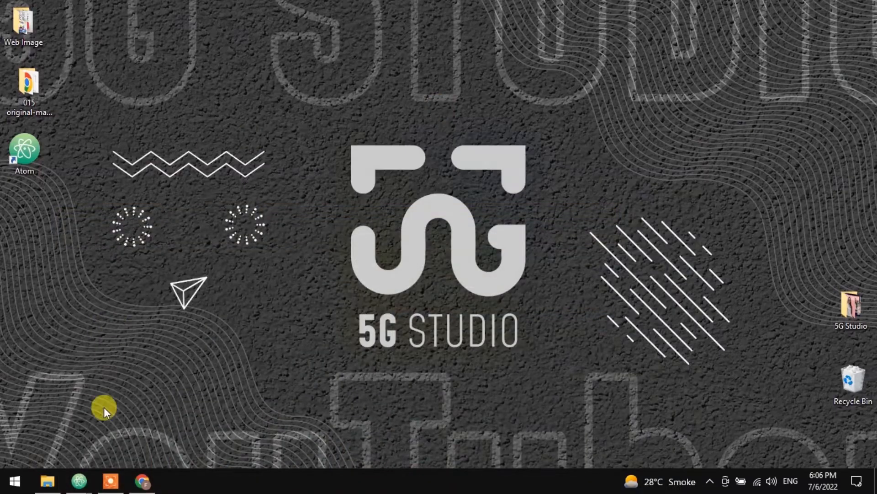
{"action": "double_click", "coordinate": [28, 28]}
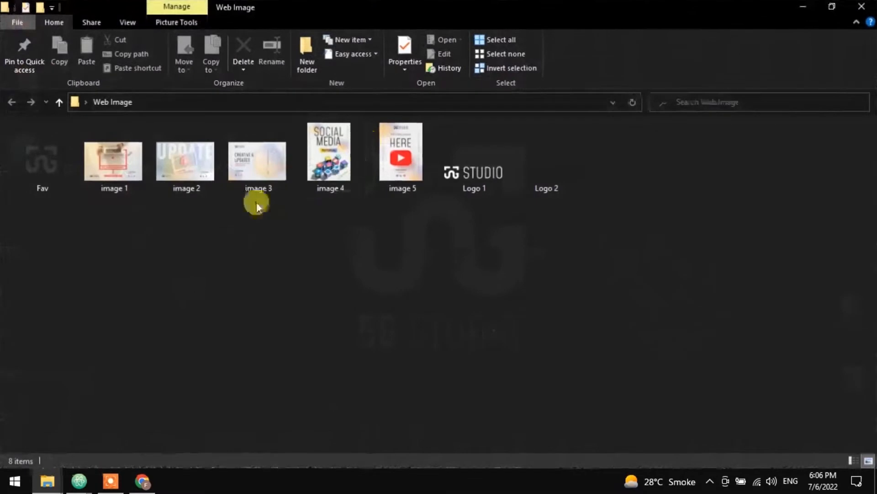
{"action": "left_click", "coordinate": [544, 185]}
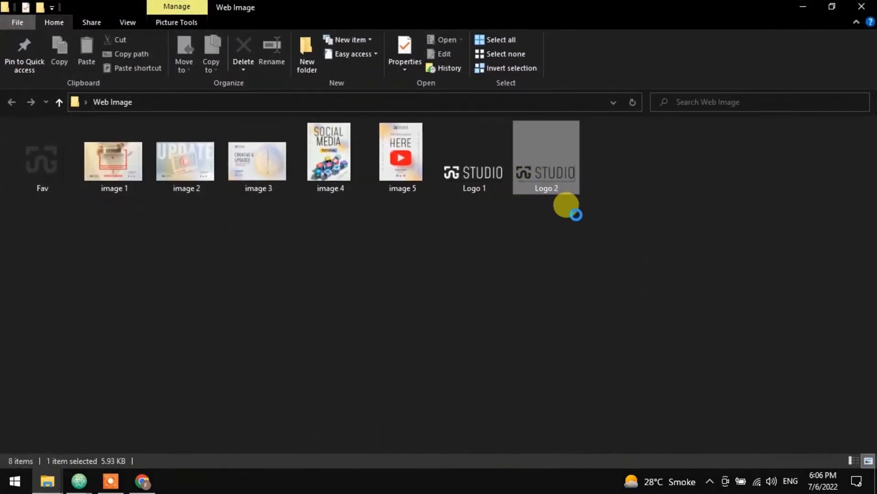
{"action": "key", "text": "ctrl+c"}
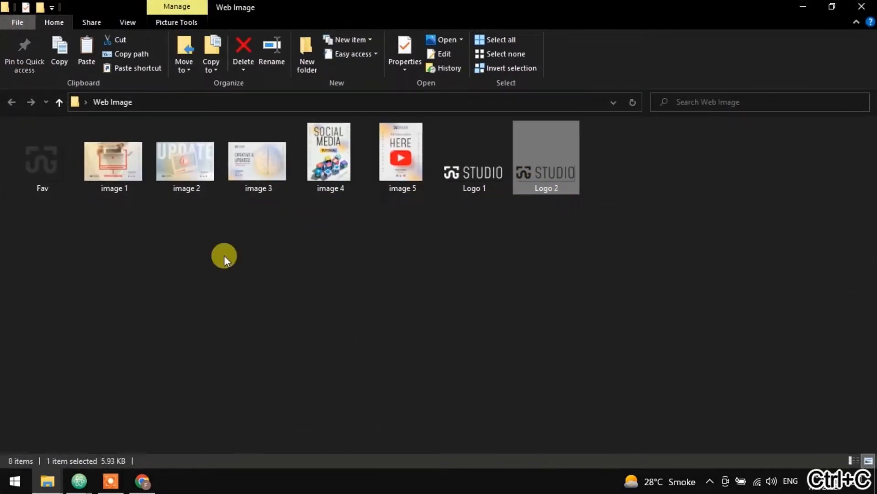
Paste Logo 2 into the core-img folder inside the template's img folder
{"action": "left_click", "coordinate": [45, 480]}
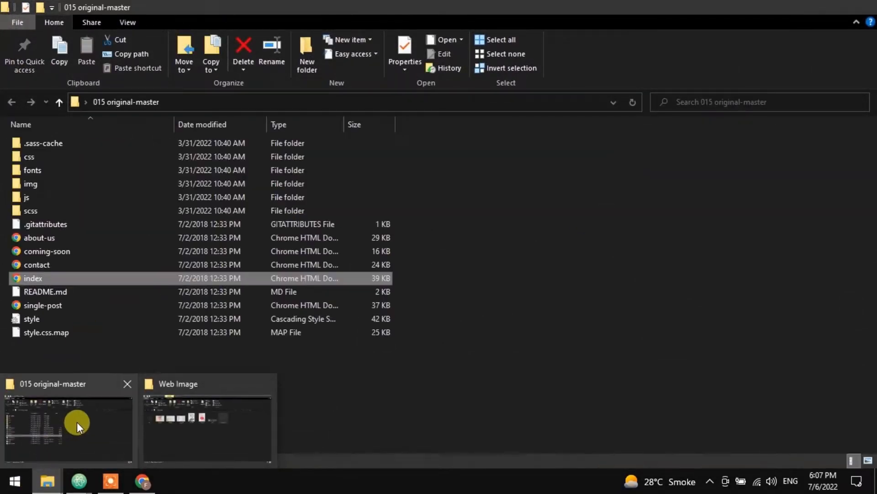
{"action": "left_click", "coordinate": [77, 421]}
{"action": "double_click", "coordinate": [40, 184]}
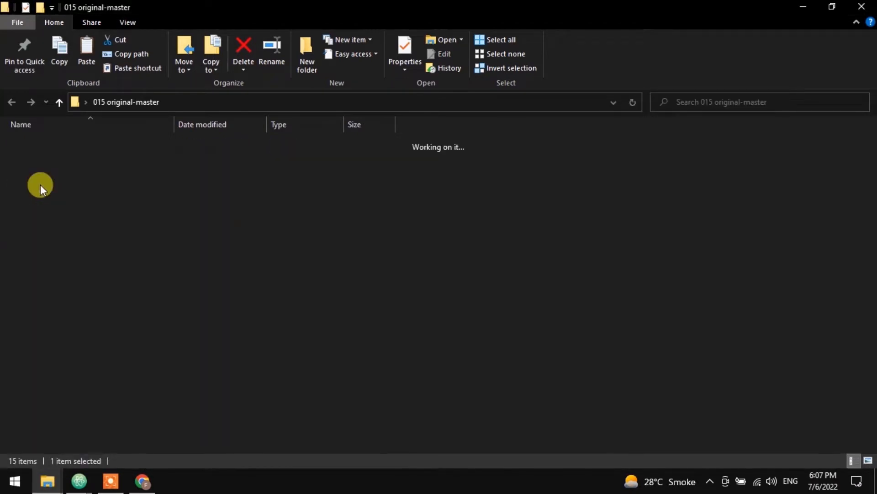
{"action": "double_click", "coordinate": [46, 170]}
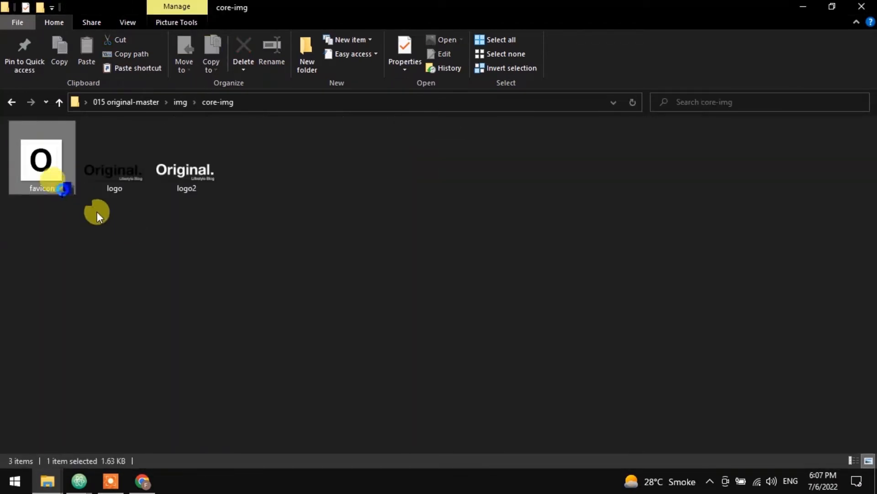
{"action": "right_click", "coordinate": [127, 271]}
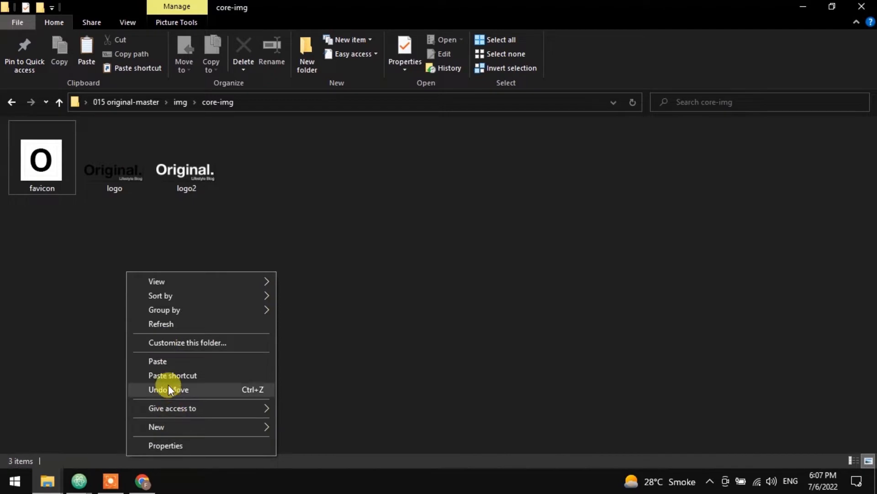
{"action": "left_click", "coordinate": [166, 363]}
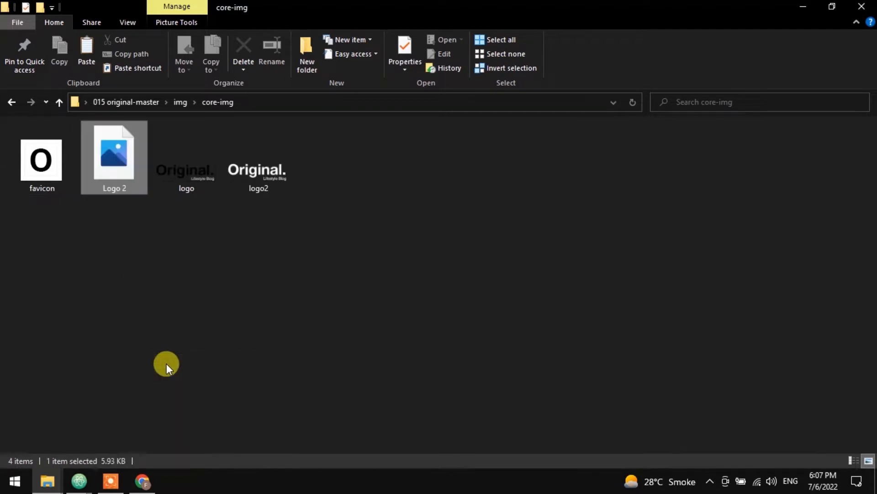
Delete the original logo image from the core-img folder
{"action": "left_click", "coordinate": [163, 177]}
{"action": "key", "text": "F2"}
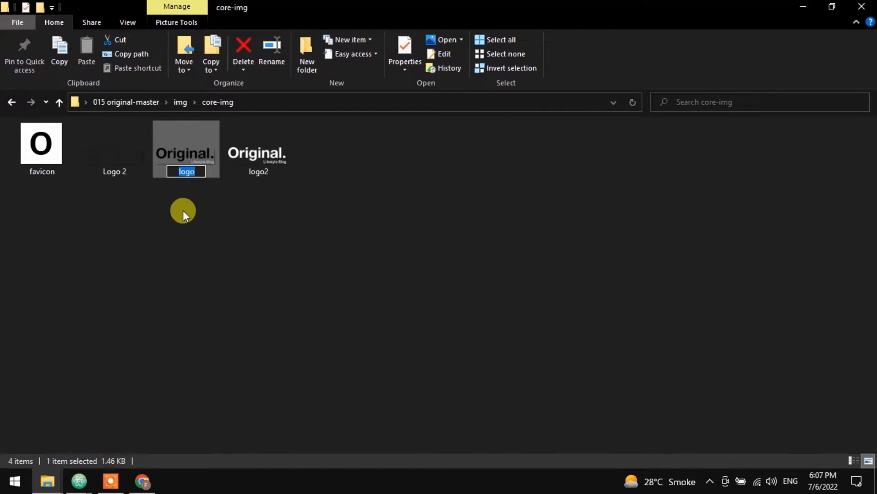
{"action": "key", "text": "Return"}
{"action": "key", "text": "Delete"}
Rename the pasted Logo 2 image to logo
{"action": "left_click", "coordinate": [127, 163]}
{"action": "key", "text": "F2"}
{"action": "key", "text": "BackSpace"}
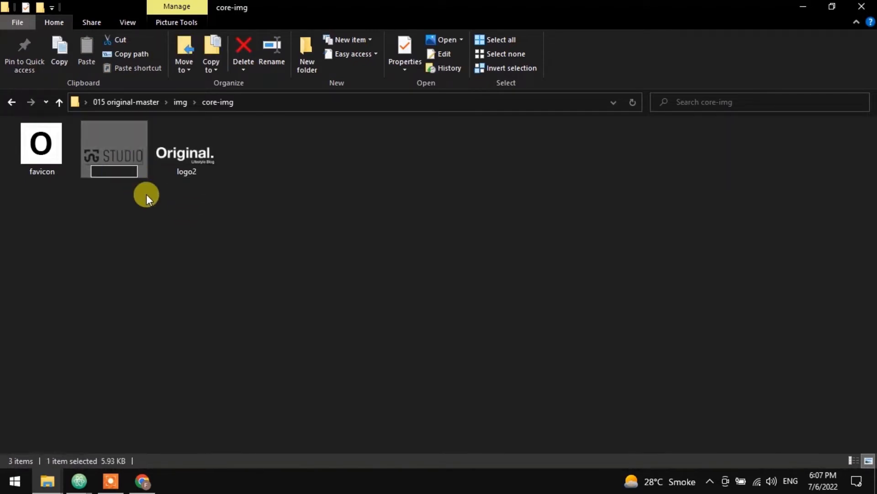
{"action": "type", "text": "logo"}
{"action": "left_click", "coordinate": [144, 222]}
Switch to Chrome and reload the index page to check the replaced header logo
{"action": "left_click", "coordinate": [143, 481]}
{"action": "left_click", "coordinate": [54, 33]}
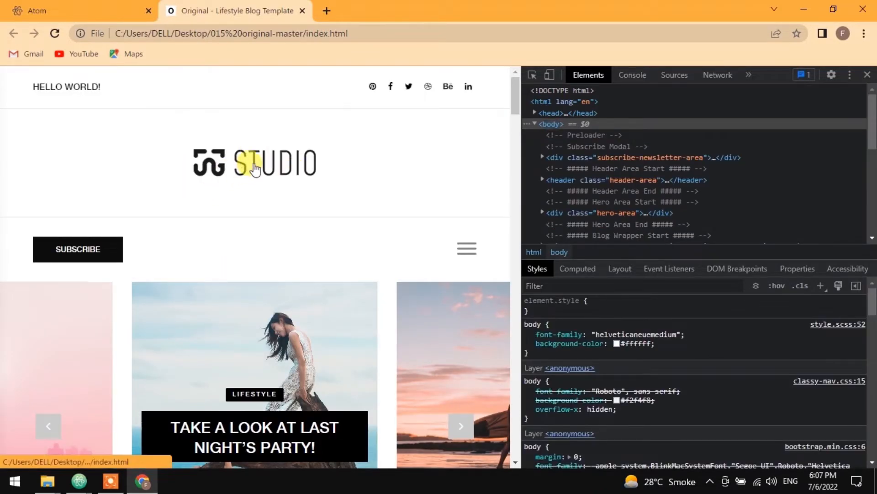
{"action": "scroll", "coordinate": [255, 169], "scroll_direction": "down", "scroll_amount": 3}
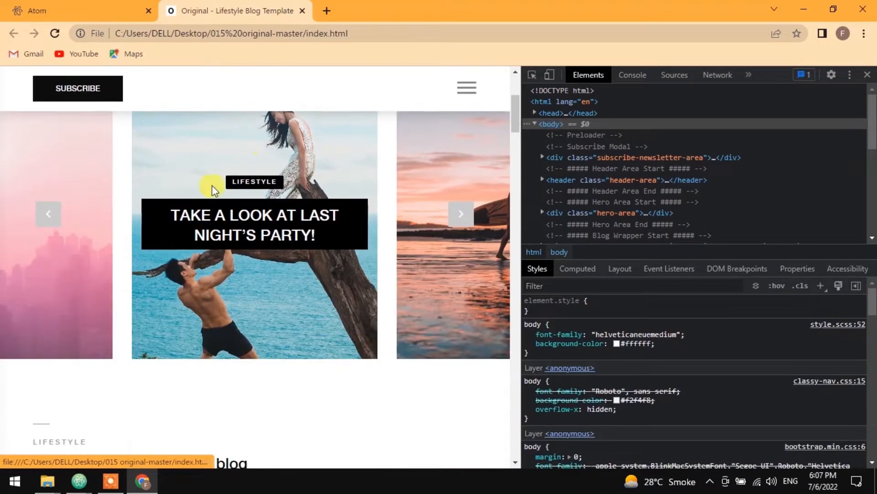
Inspect the surfer hero slide and expand its nested elements to find its background image path
{"action": "left_click", "coordinate": [535, 76]}
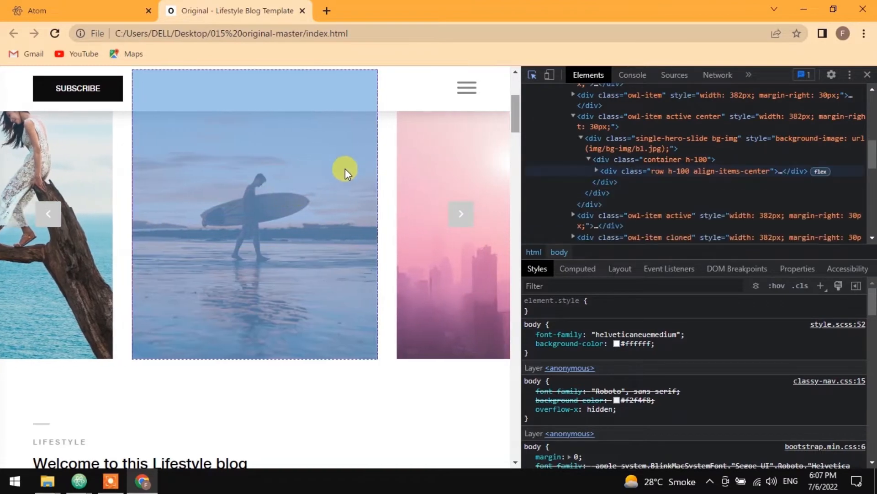
{"action": "left_click", "coordinate": [595, 165]}
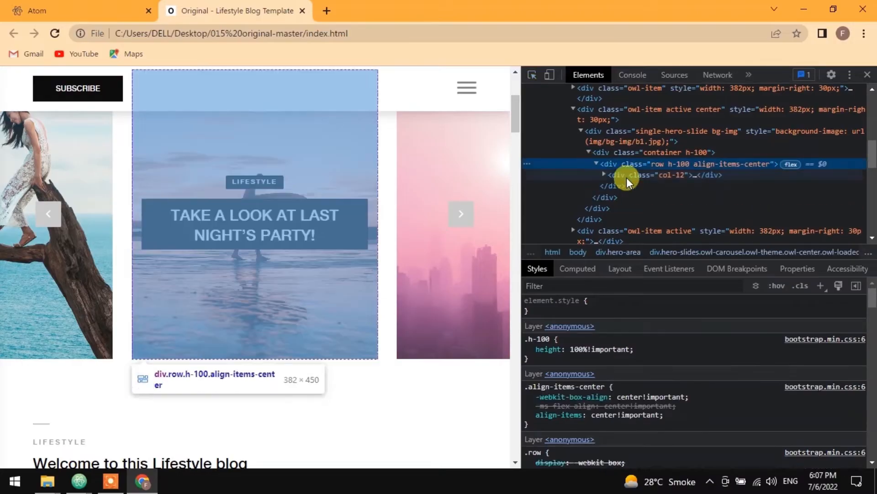
{"action": "left_click", "coordinate": [604, 174]}
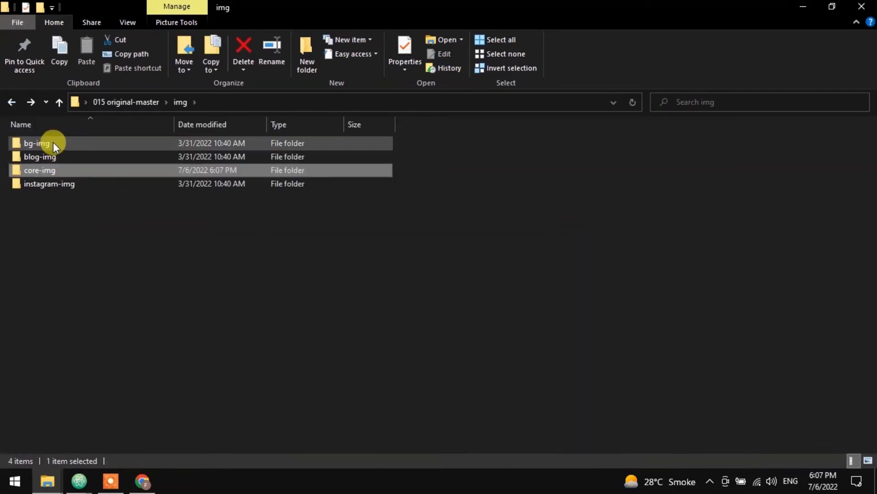
Copy image 2 from the Web Image folder into the bg-img folder inside the template's img folder
{"action": "double_click", "coordinate": [53, 142]}
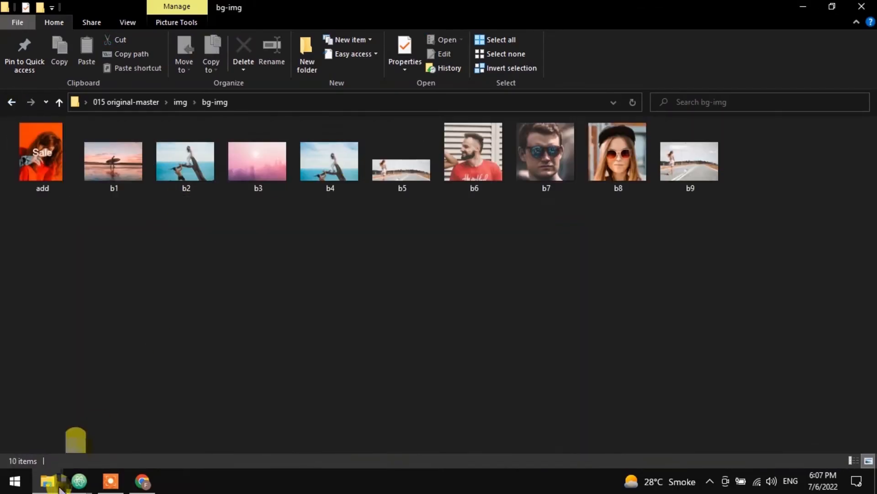
{"action": "left_click", "coordinate": [47, 481]}
{"action": "left_click", "coordinate": [69, 423]}
{"action": "left_click", "coordinate": [177, 184]}
{"action": "key", "text": "ctrl+c"}
{"action": "left_click", "coordinate": [53, 484]}
{"action": "left_click", "coordinate": [205, 421]}
{"action": "key", "text": "ctrl+v"}
Rename the pasted UPDATE image in bg-img to b1 (2)
{"action": "key", "text": "F2"}
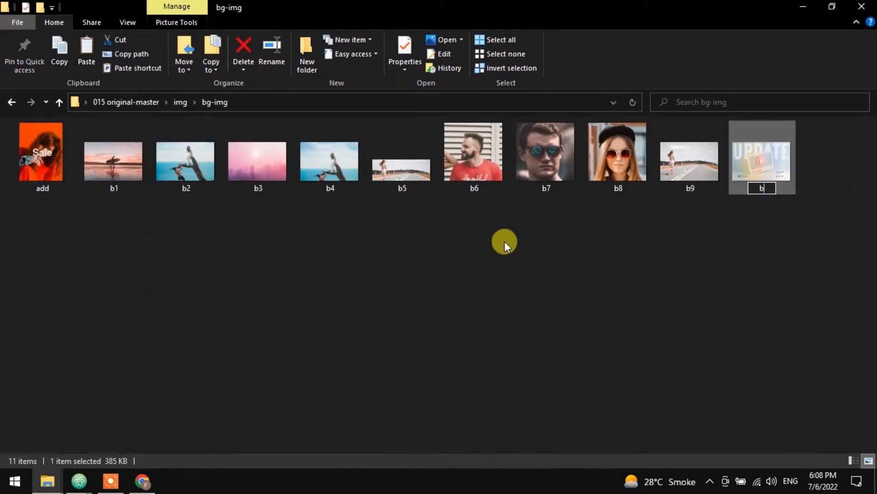
{"action": "type", "text": "b0"}
{"action": "key", "text": "Return"}
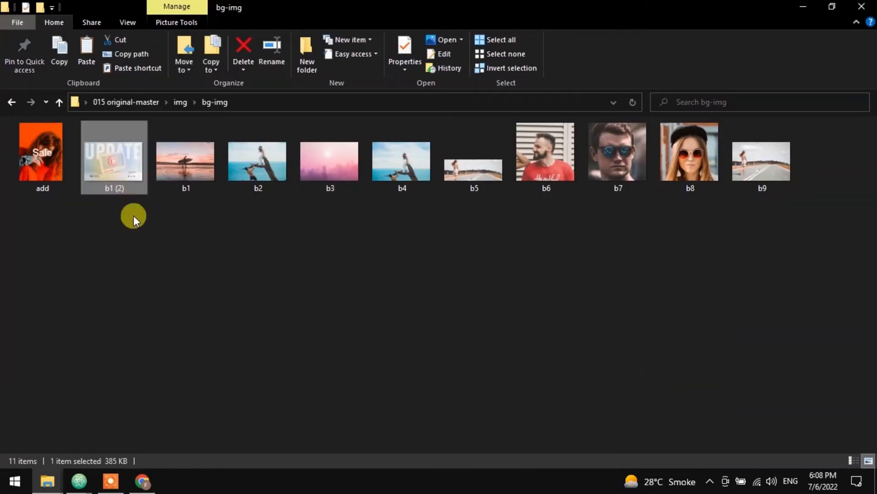
Rename the b1 (2) image in bg-img to b1 in place of the original surfer image
{"action": "key", "text": "F2"}
{"action": "type", "text": "b1"}
{"action": "key", "text": "Return"}
Copy image 1, image 2 and image 3 from the Web Image folder into bg-img and delete the original b2, b3 and b4
{"action": "left_click", "coordinate": [475, 310]}
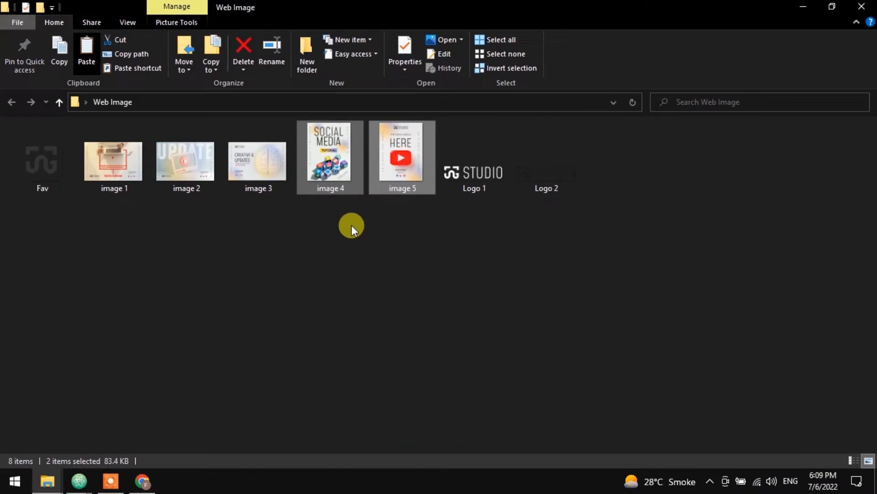
{"action": "left_click", "coordinate": [231, 183]}
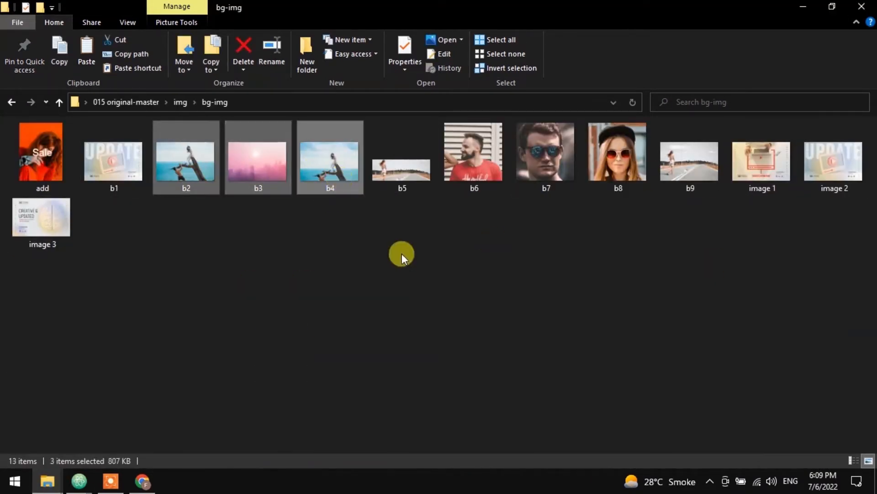
{"action": "key", "text": "Delete"}
Rename image 1 to b2 and image 2 to b3 in the bg-img folder
{"action": "left_click", "coordinate": [536, 166]}
{"action": "key", "text": "F2"}
{"action": "type", "text": "b2"}
{"action": "key", "text": "Return"}
{"action": "left_click", "coordinate": [599, 162]}
{"action": "key", "text": "F2"}
{"action": "type", "text": "b3"}
{"action": "key", "text": "Return"}
Delete the road photo named b4 from bg-img and rename image 3 to b4
{"action": "left_click", "coordinate": [636, 169]}
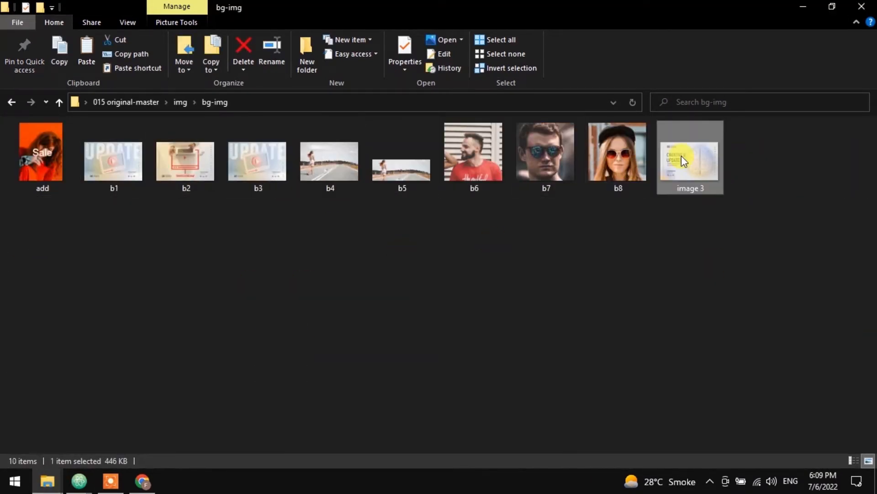
{"action": "left_click", "coordinate": [330, 160]}
{"action": "key", "text": "Delete"}
{"action": "left_click", "coordinate": [640, 173]}
{"action": "key", "text": "F2"}
{"action": "type", "text": "b4"}
{"action": "key", "text": "Return"}
Copy another replacement image, paste it into the template's image folder and delete the file it replaces
{"action": "left_click", "coordinate": [440, 247]}
{"action": "left_click", "coordinate": [109, 484]}
{"action": "left_click", "coordinate": [402, 165]}
{"action": "key", "text": "ctrl+c"}
{"action": "left_click", "coordinate": [47, 481]}
{"action": "key", "text": "ctrl+v"}
{"action": "key", "text": "Delete"}
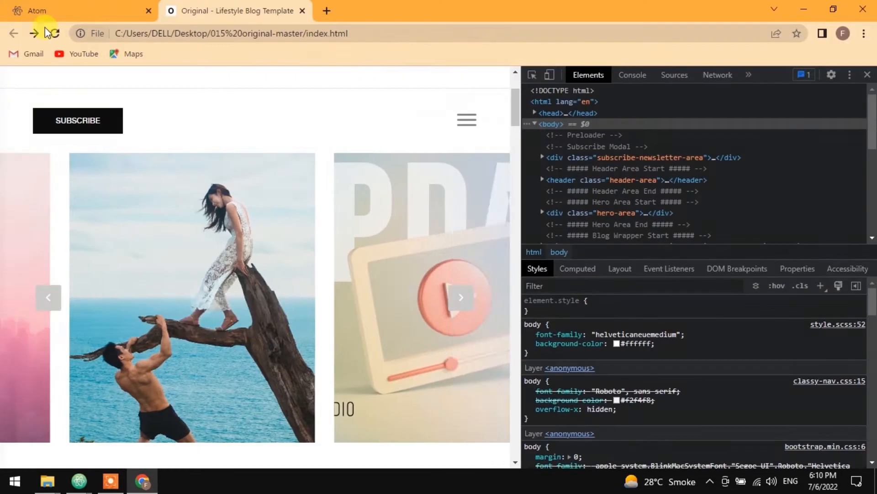
Reload the index page in Chrome and look through it to check the replaced images
{"action": "left_click", "coordinate": [54, 33]}
{"action": "scroll", "coordinate": [274, 226], "scroll_direction": "down", "scroll_amount": 10}
{"action": "scroll", "coordinate": [350, 191], "scroll_direction": "down", "scroll_amount": 1}
{"action": "scroll", "coordinate": [317, 211], "scroll_direction": "up", "scroll_amount": 15}
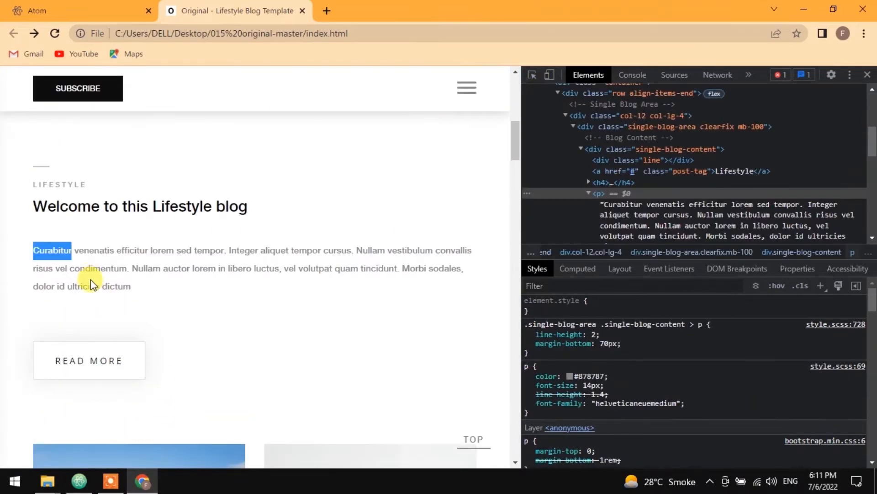
Copy the word Curabitur from the welcome paragraph, switch to Atom and find that paragraph in index.html
{"action": "right_click", "coordinate": [64, 256]}
{"action": "left_click", "coordinate": [76, 263]}
{"action": "left_click", "coordinate": [79, 481]}
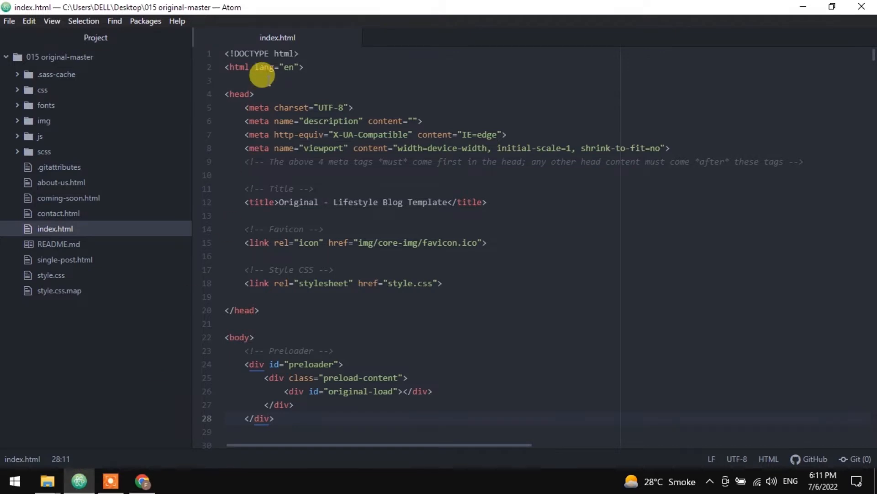
{"action": "key", "text": "ctrl+f"}
{"action": "key", "text": "ctrl+v"}
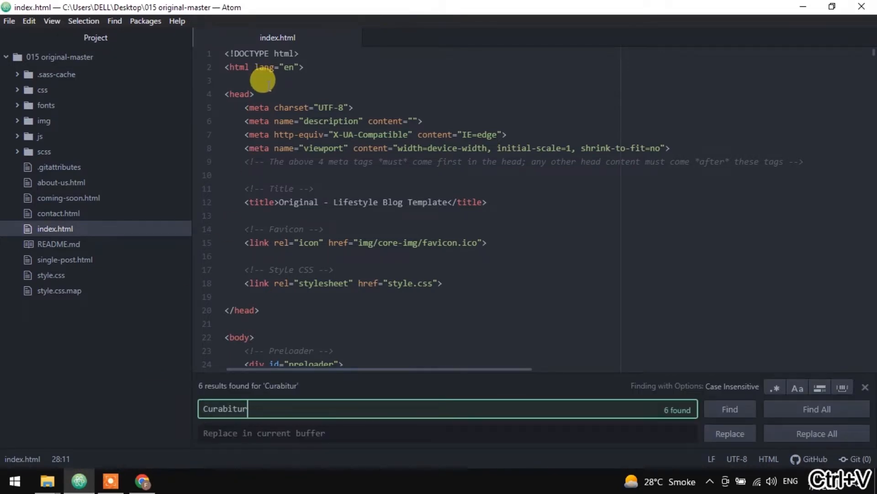
{"action": "key", "text": "Return"}
{"action": "left_click", "coordinate": [398, 206]}
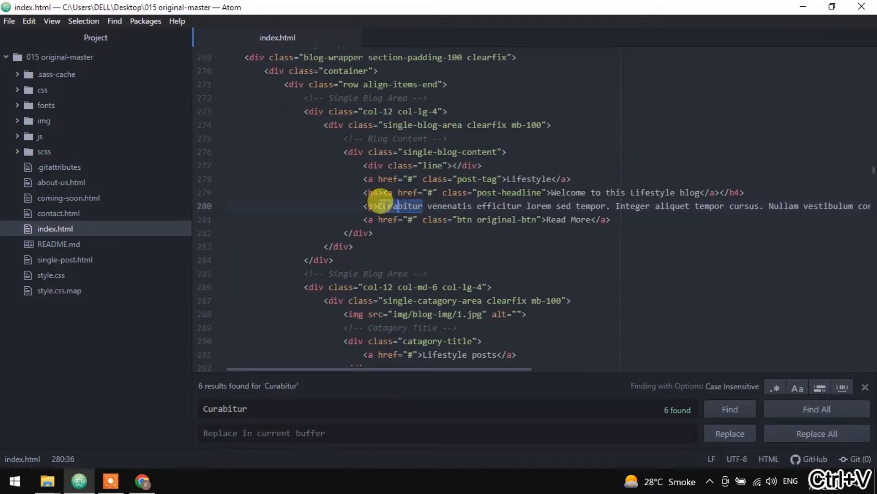
{"action": "left_click_drag", "start_coordinate": [378, 204], "coordinate": [869, 206]}
Switch to Chrome, search Google for "lorem ipsum paragraph" in a new tab and open the lipsum.com result
{"action": "left_click", "coordinate": [142, 481]}
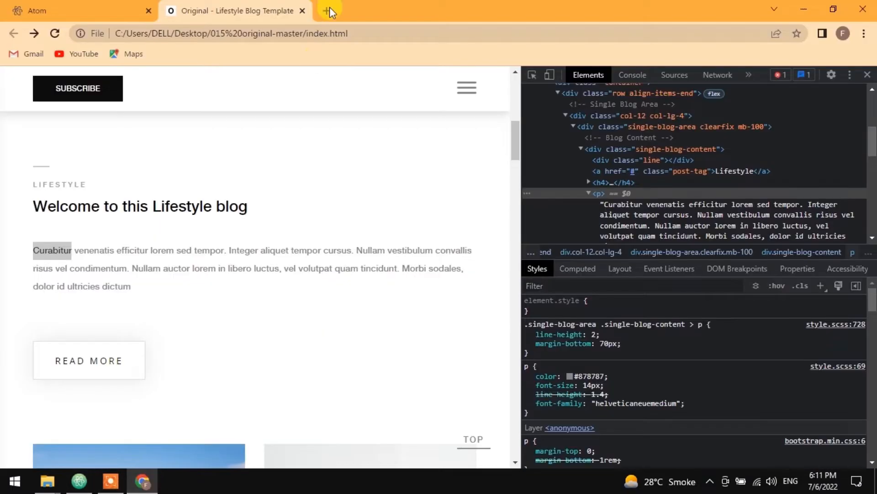
{"action": "left_click", "coordinate": [324, 16]}
{"action": "type", "text": "L"}
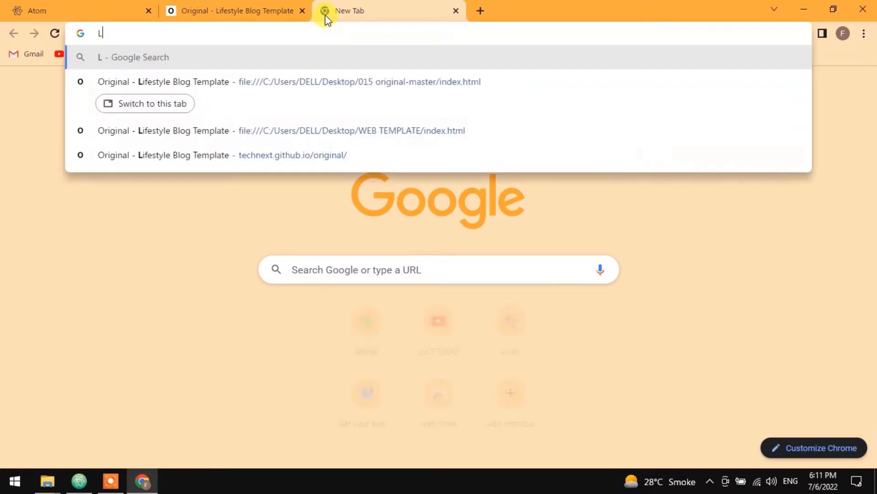
{"action": "type", "text": "orem ip"}
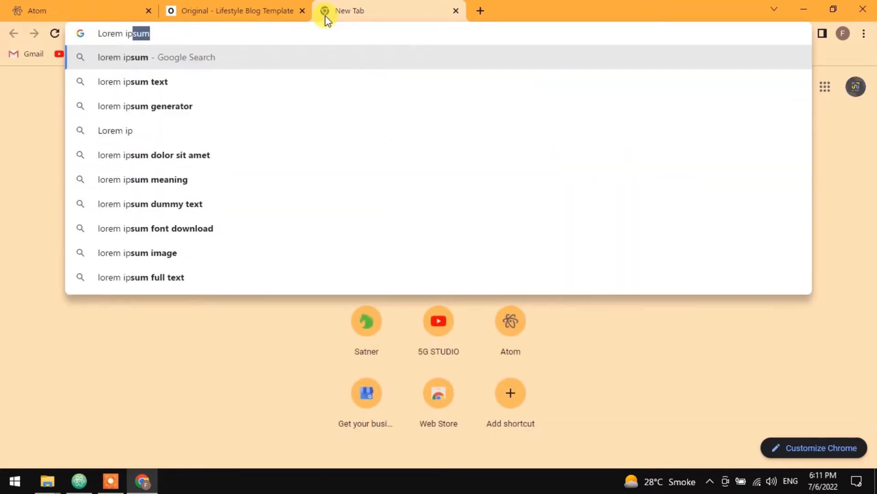
{"action": "type", "text": "sum pa"}
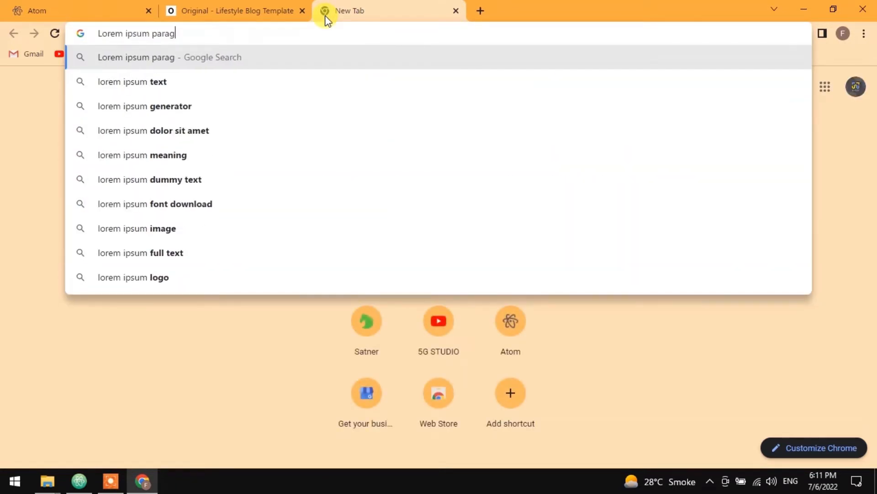
{"action": "type", "text": "rag"}
{"action": "key", "text": "Down"}
{"action": "key", "text": "Return"}
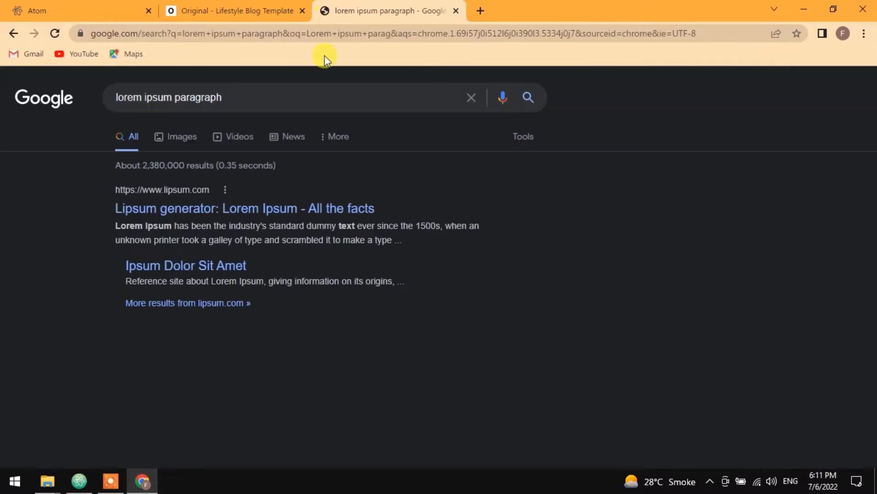
{"action": "left_click", "coordinate": [166, 209]}
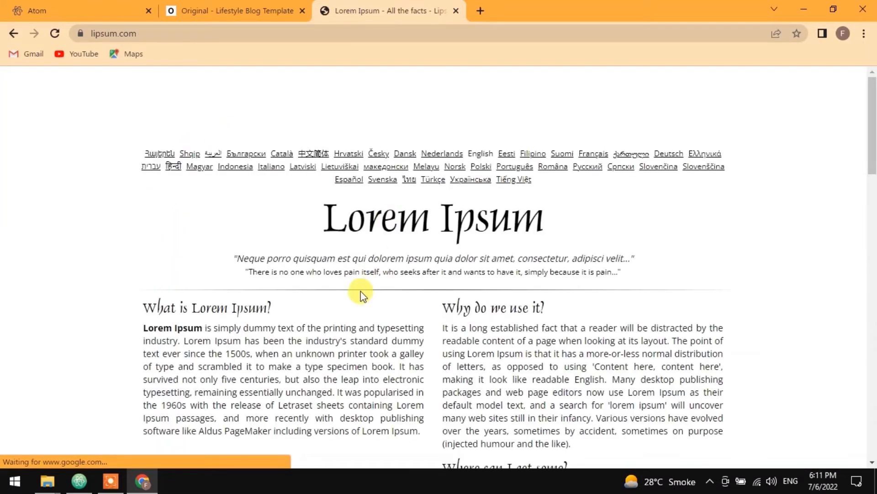
Copy the opening of the "What is Lorem Ipsum?" paragraph, up to "type specimen book."
{"action": "scroll", "coordinate": [249, 325], "scroll_direction": "down", "scroll_amount": 2}
{"action": "left_click_drag", "start_coordinate": [421, 369], "coordinate": [388, 298]}
{"action": "left_click", "coordinate": [160, 261]}
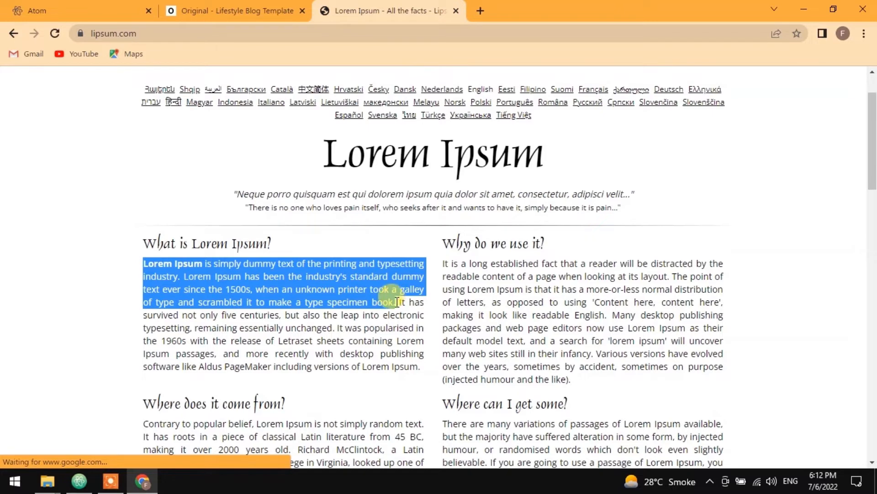
{"action": "key", "text": "ctrl+c"}
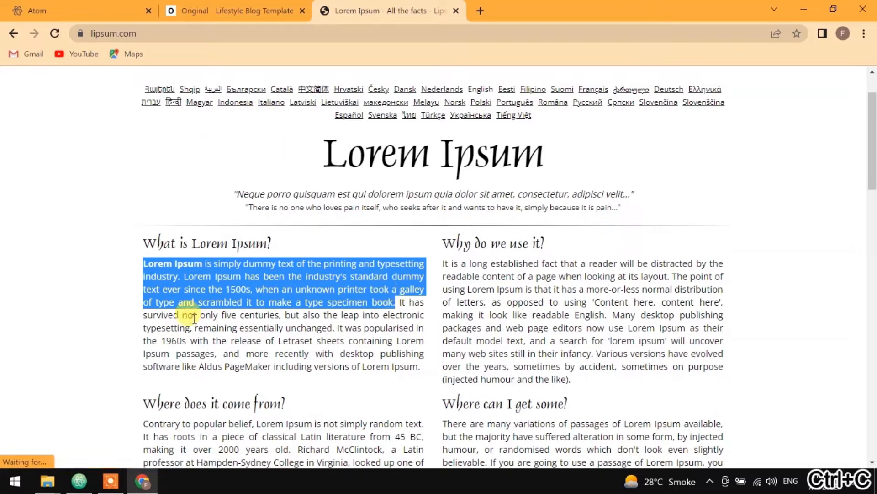
Switch to Atom and replace the whole Curabitur paragraph text on line 280 of index.html with the copied Lorem Ipsum text
{"action": "left_click", "coordinate": [79, 484]}
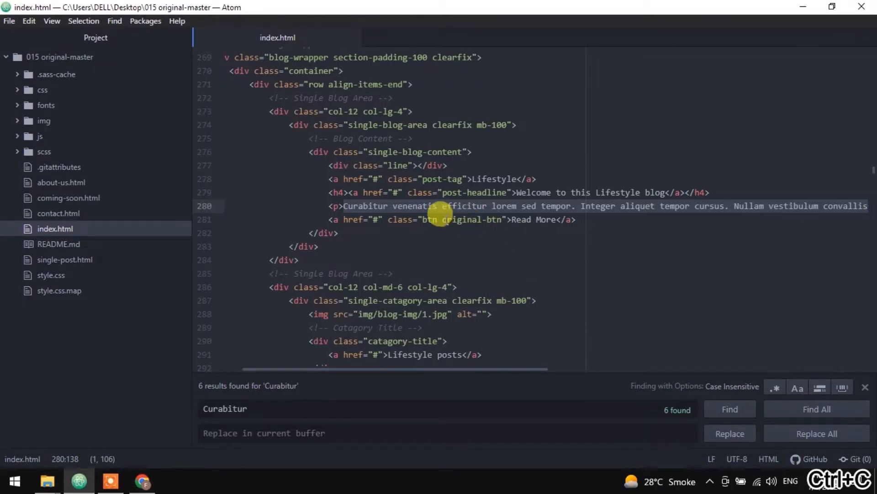
{"action": "left_click", "coordinate": [346, 206]}
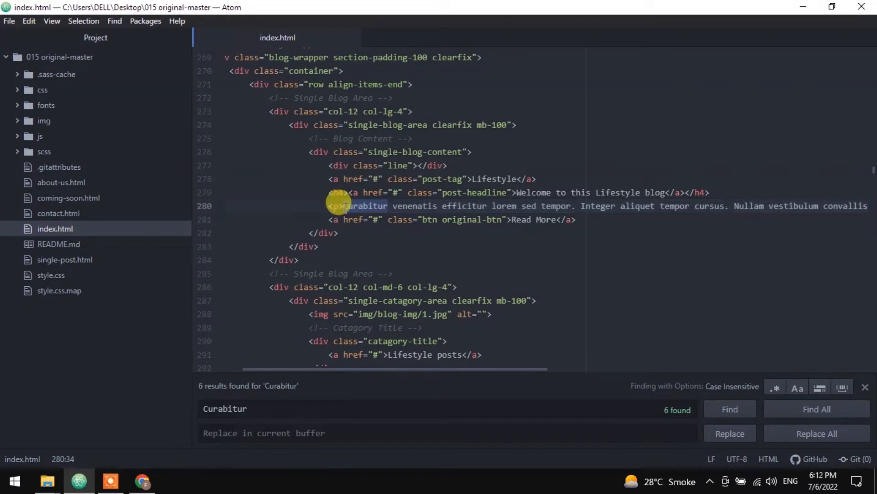
{"action": "left_click_drag", "start_coordinate": [346, 206], "coordinate": [850, 203]}
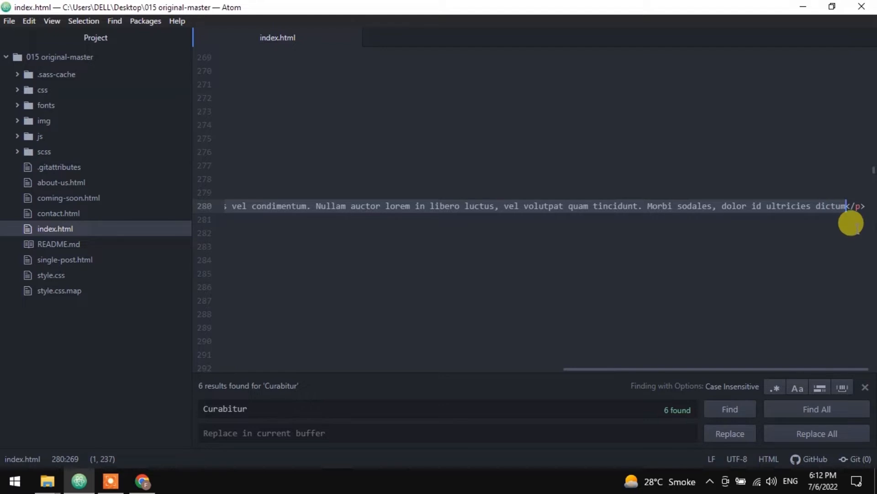
{"action": "key", "text": "ctrl+v"}
{"action": "left_click_drag", "start_coordinate": [642, 368], "coordinate": [330, 356]}
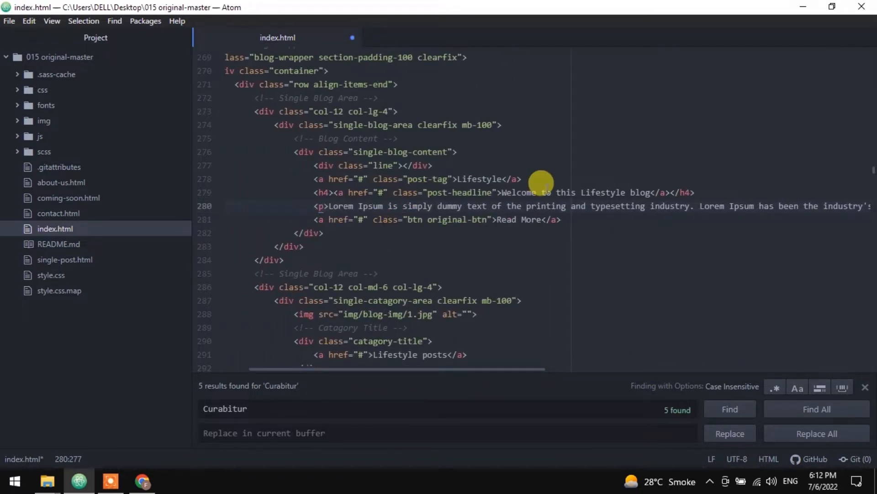
Check the welcome heading on the index page in Chrome, then change the post headline in Atom to "Welcome to Five G Studio Channel"
{"action": "left_click", "coordinate": [140, 480]}
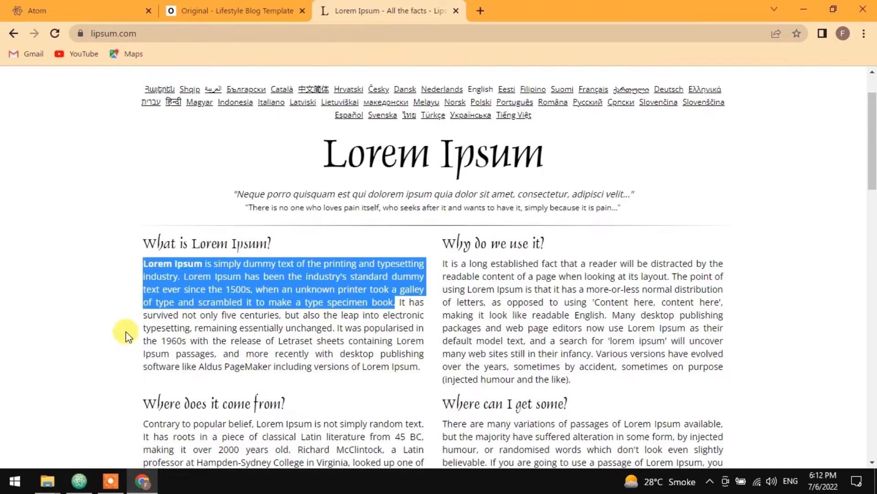
{"action": "left_click", "coordinate": [191, 10]}
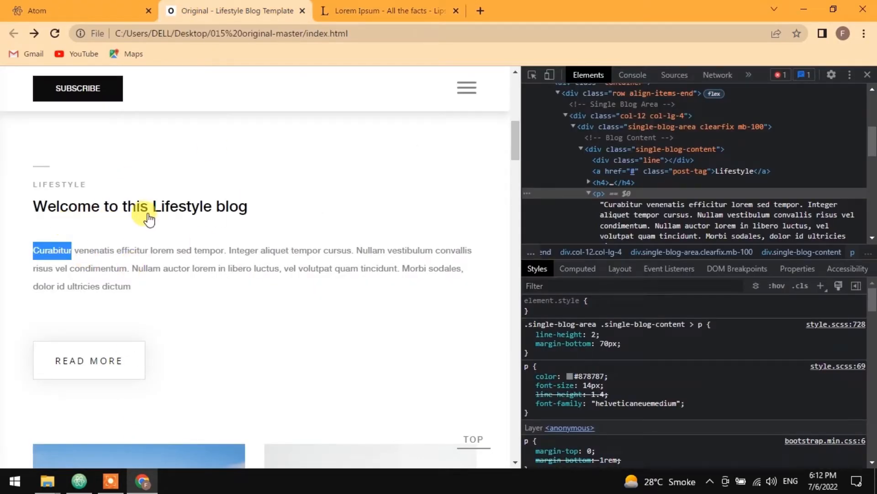
{"action": "left_click", "coordinate": [802, 8]}
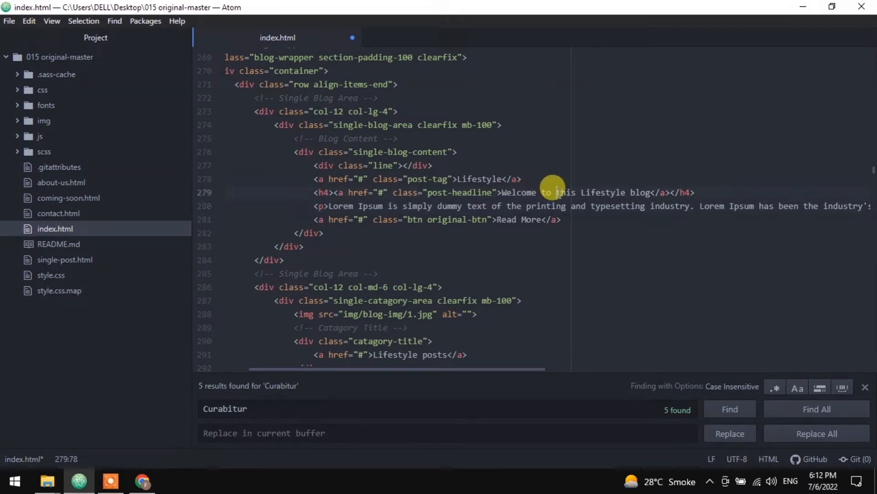
{"action": "left_click_drag", "start_coordinate": [556, 193], "coordinate": [626, 192]}
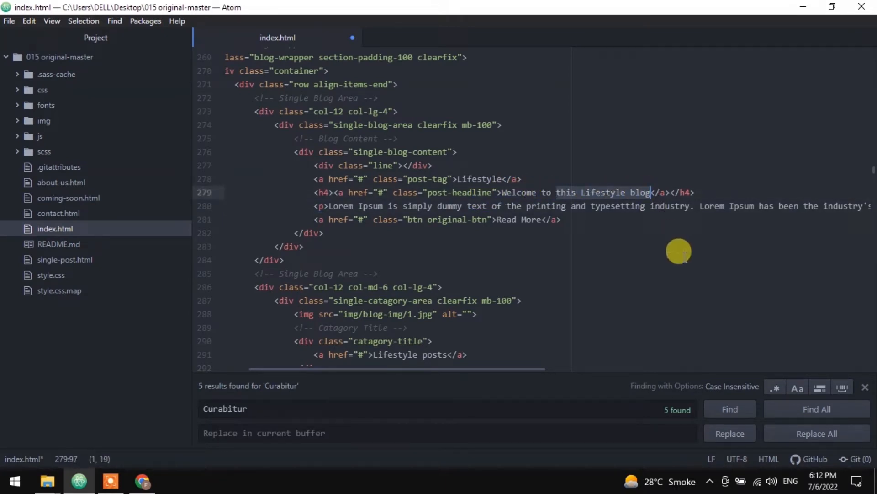
{"action": "type", "text": "Fi"}
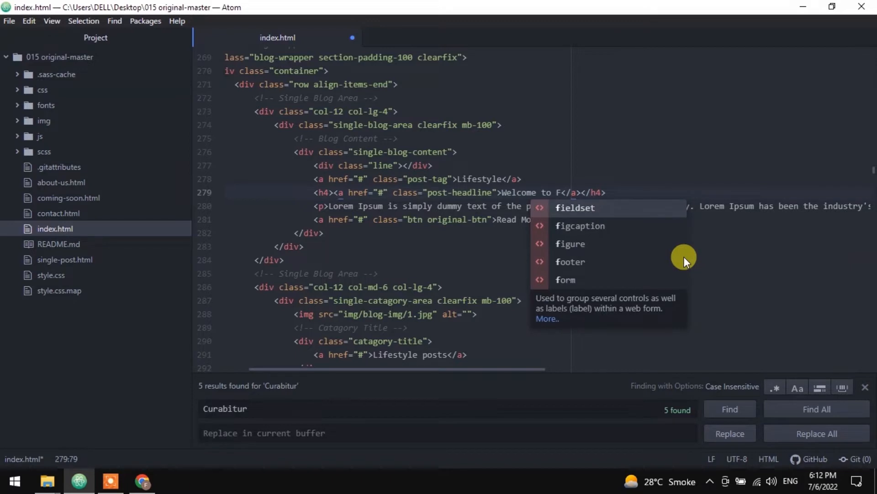
{"action": "type", "text": "ve G"}
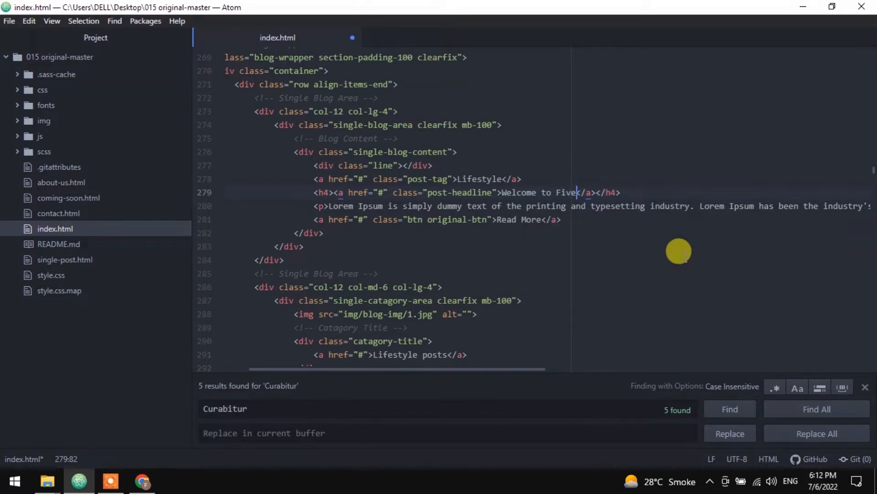
{"action": "key", "text": "BackSpace"}
{"action": "key", "text": "BackSpace"}
{"action": "type", "text": "G"}
{"action": "type", "text": "Stufi"}
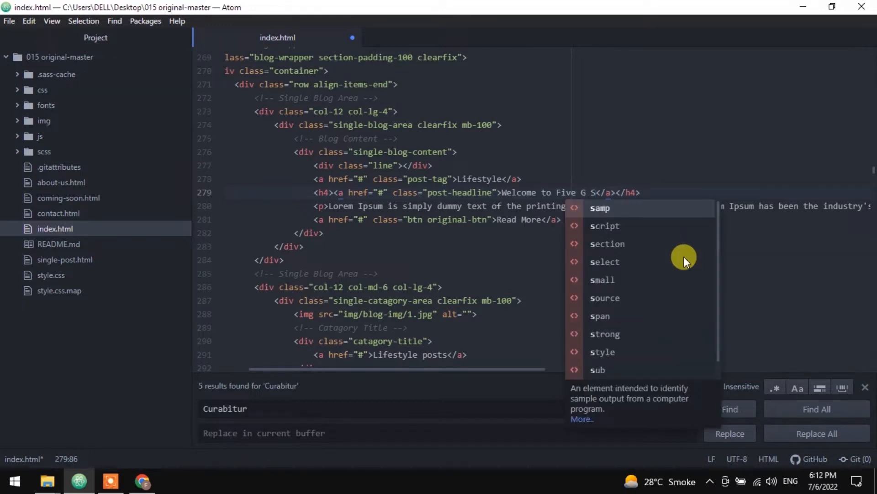
{"action": "key", "text": "BackSpace"}
{"action": "key", "text": "BackSpace"}
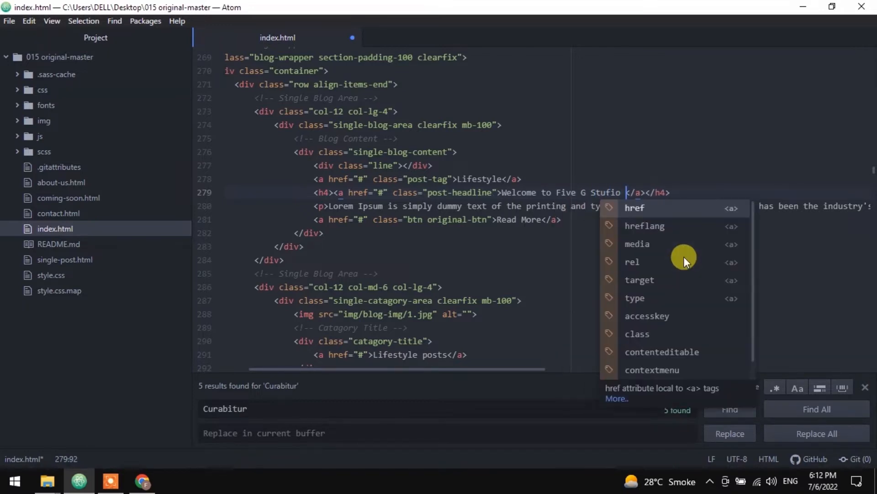
{"action": "type", "text": "d"}
{"action": "type", "text": "io Channel"}
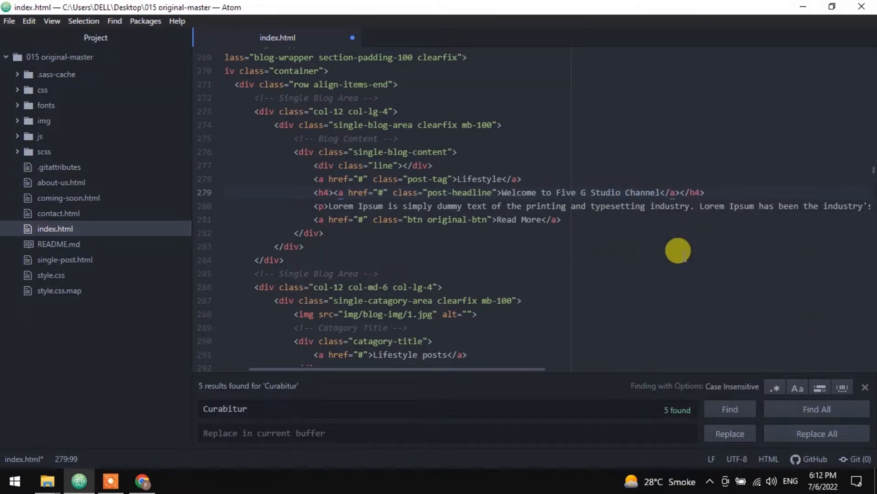
Change the Lifestyle post tag above the headline to "YouTube" and save index.html
{"action": "scroll", "coordinate": [677, 251], "scroll_direction": "up", "scroll_amount": 1}
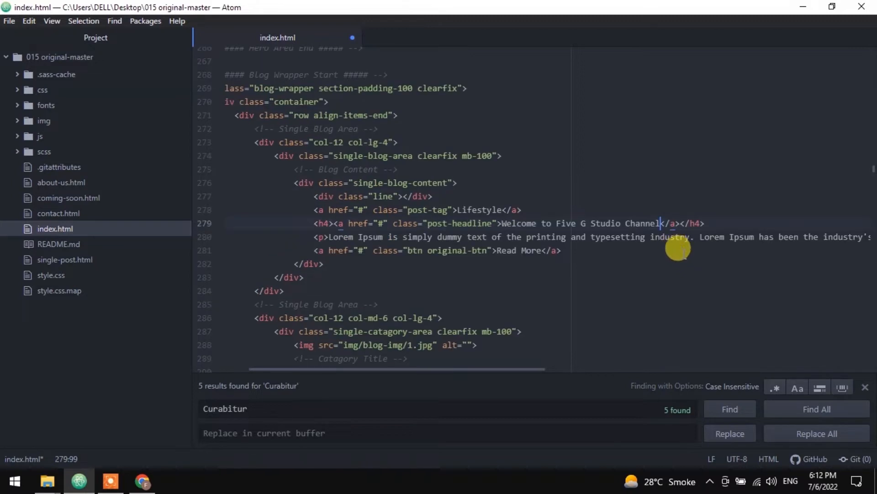
{"action": "left_click_drag", "start_coordinate": [471, 211], "coordinate": [484, 211]}
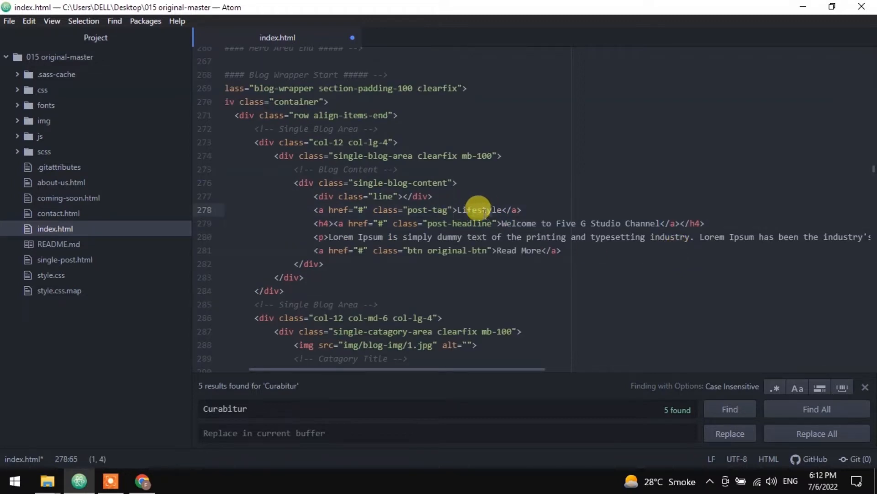
{"action": "key", "text": "BackSpace"}
{"action": "type", "text": "YouTub"}
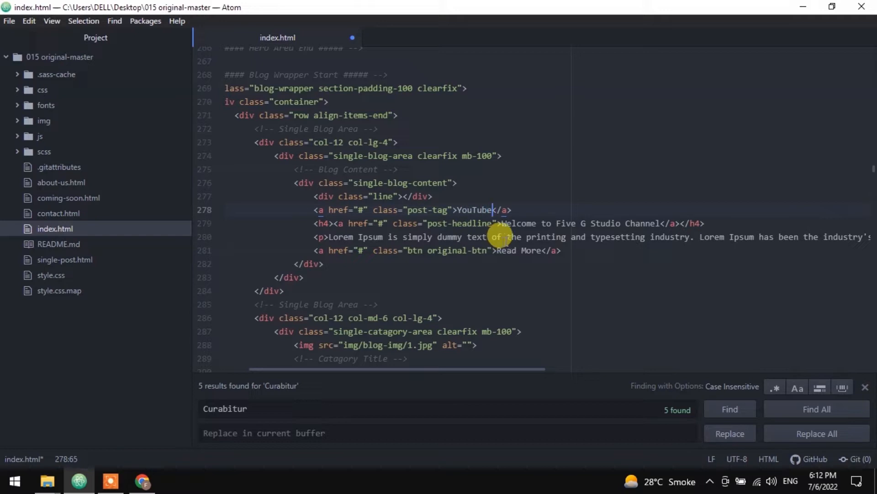
{"action": "key", "text": "ctrl+s"}
Switch to Chrome, reload the index page and inspect the code of the welcome section's Read More button
{"action": "left_click", "coordinate": [141, 481]}
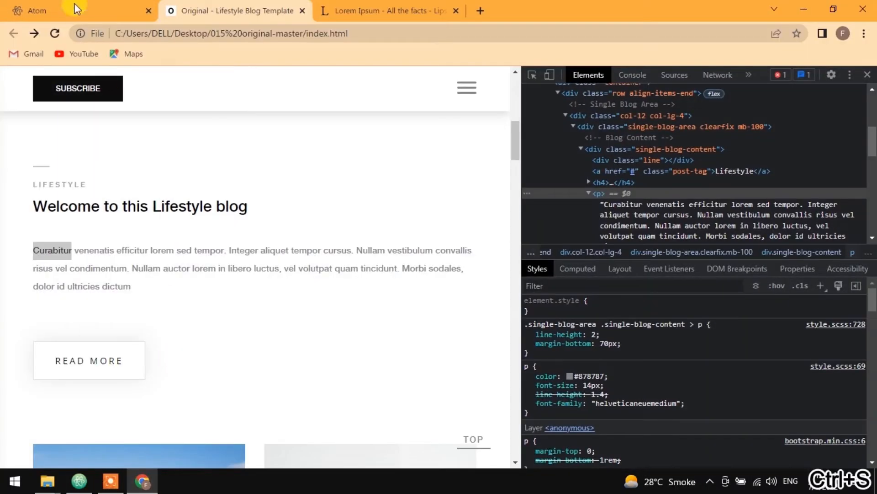
{"action": "left_click", "coordinate": [55, 33]}
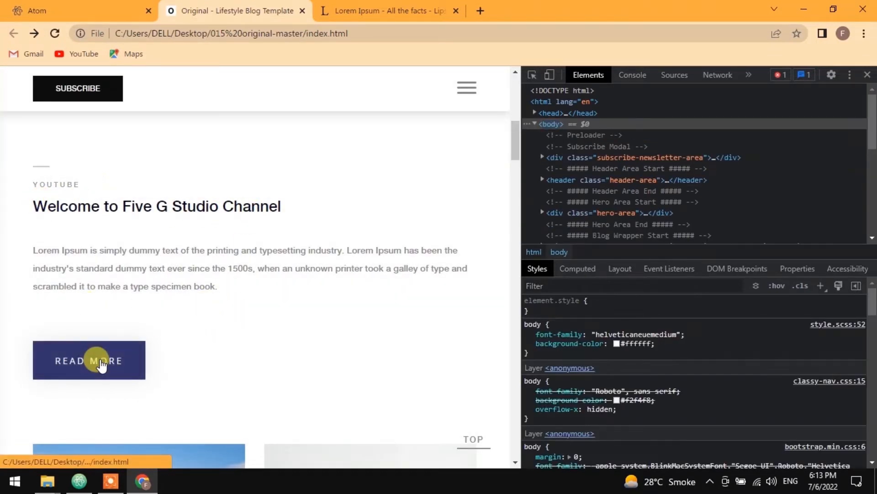
{"action": "left_click", "coordinate": [533, 75]}
{"action": "left_click", "coordinate": [99, 360]}
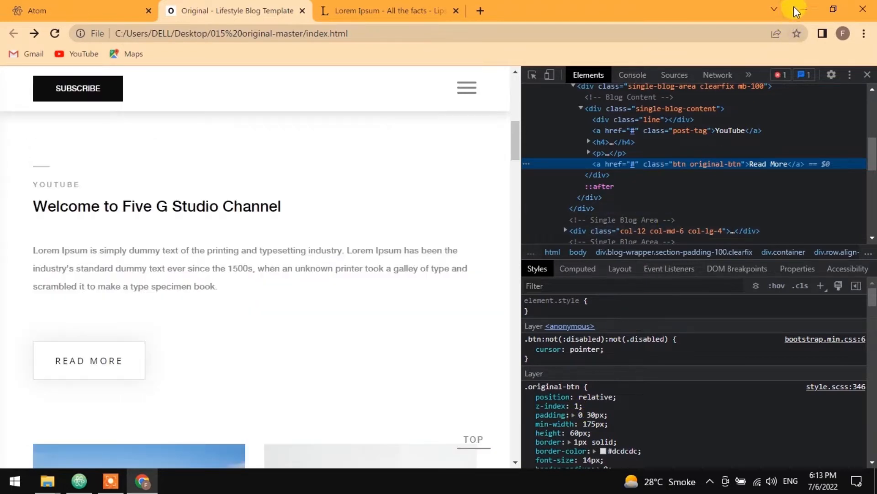
Locate the Read More button's link on line 281 in Atom, then open the 5G STUDIO YouTube channel in a new Chrome tab and copy its address
{"action": "left_click", "coordinate": [804, 9]}
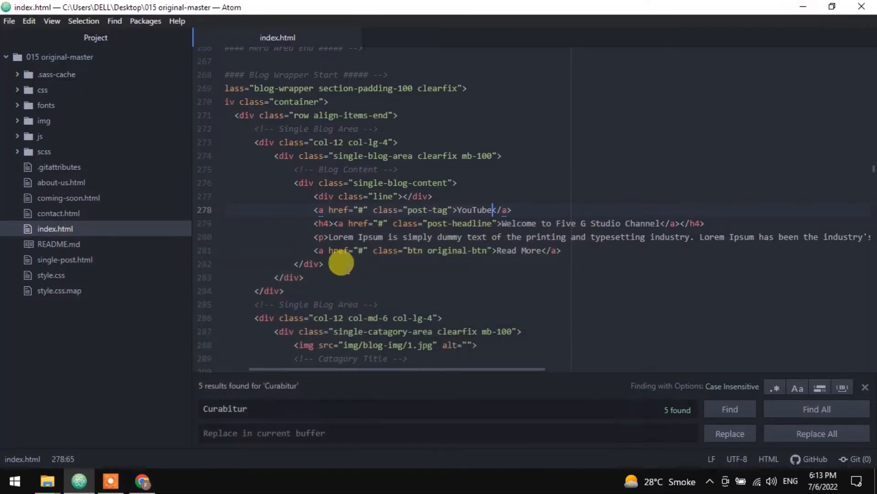
{"action": "left_click_drag", "start_coordinate": [390, 368], "coordinate": [412, 366]}
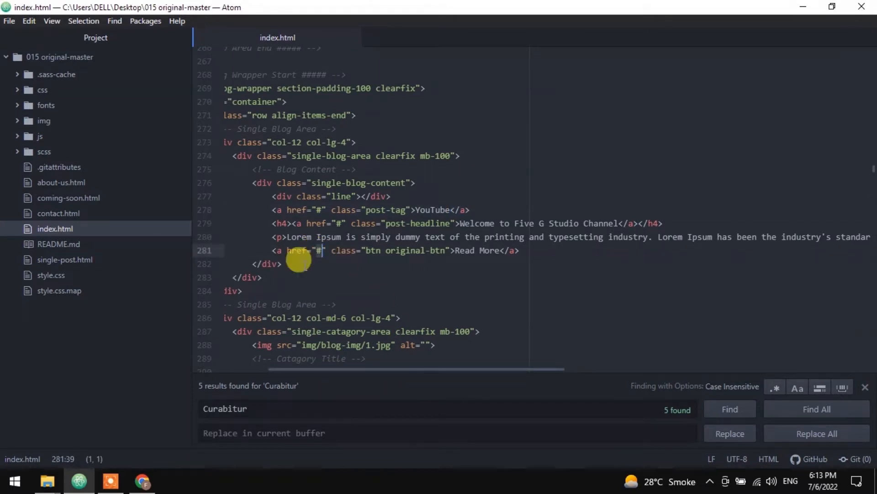
{"action": "left_click", "coordinate": [142, 481]}
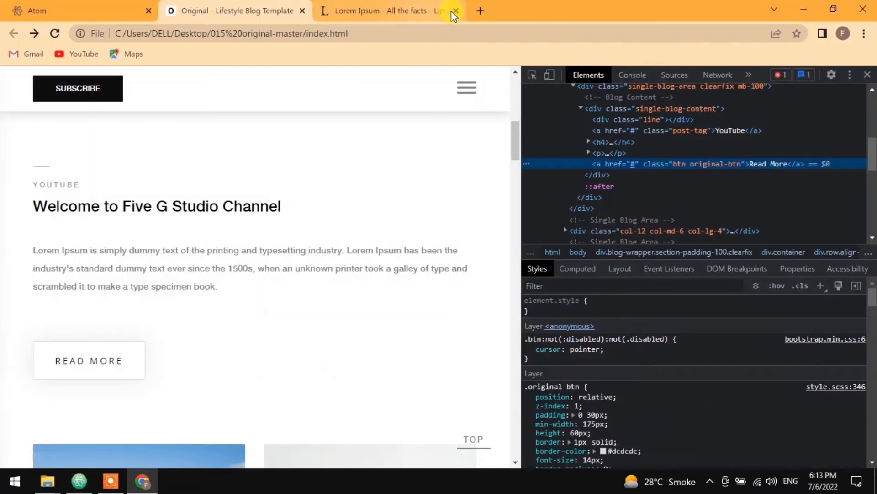
{"action": "left_click", "coordinate": [484, 10]}
{"action": "type", "text": "you"}
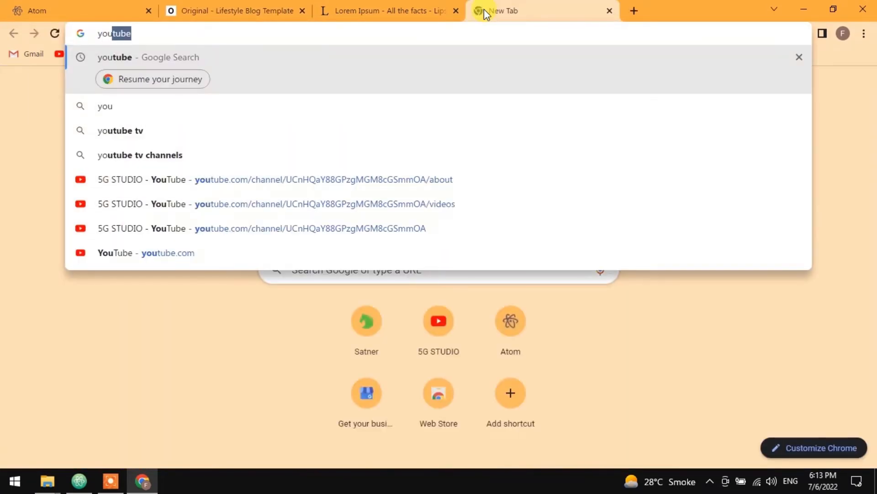
{"action": "key", "text": "Return"}
{"action": "left_click", "coordinate": [157, 209]}
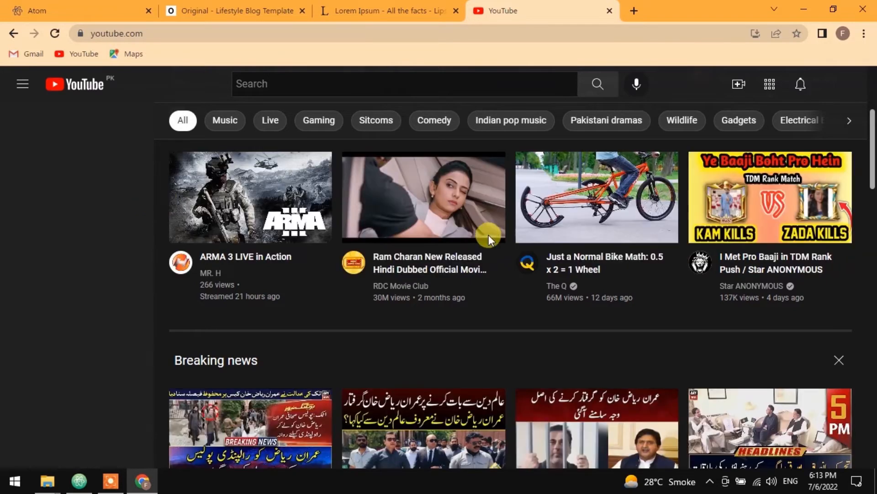
{"action": "left_click", "coordinate": [79, 378]}
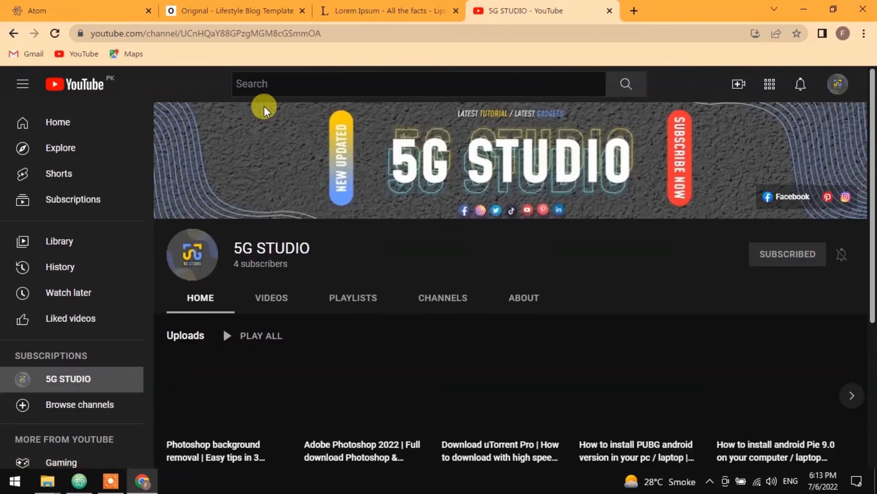
{"action": "left_click", "coordinate": [336, 34]}
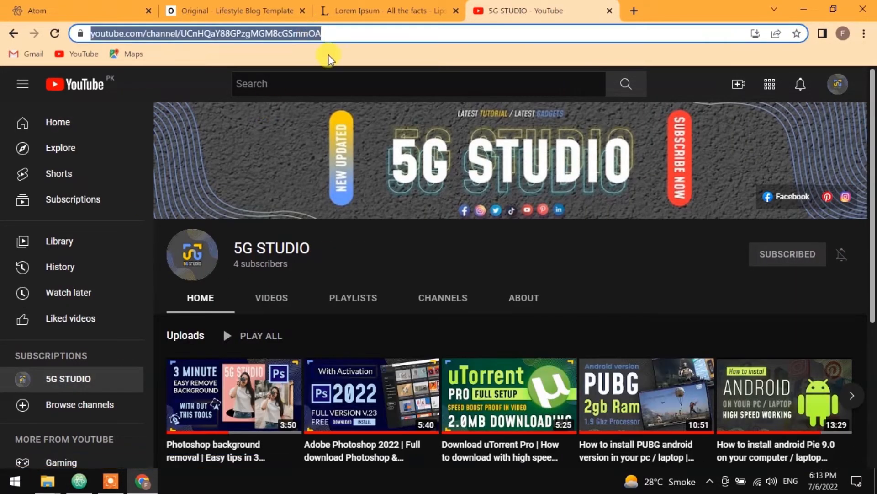
{"action": "key", "text": "ctrl+c"}
Switch to Atom and replace the # link of the Read More button on line 281 with the copied channel address
{"action": "left_click", "coordinate": [335, 11]}
{"action": "left_click", "coordinate": [249, 11]}
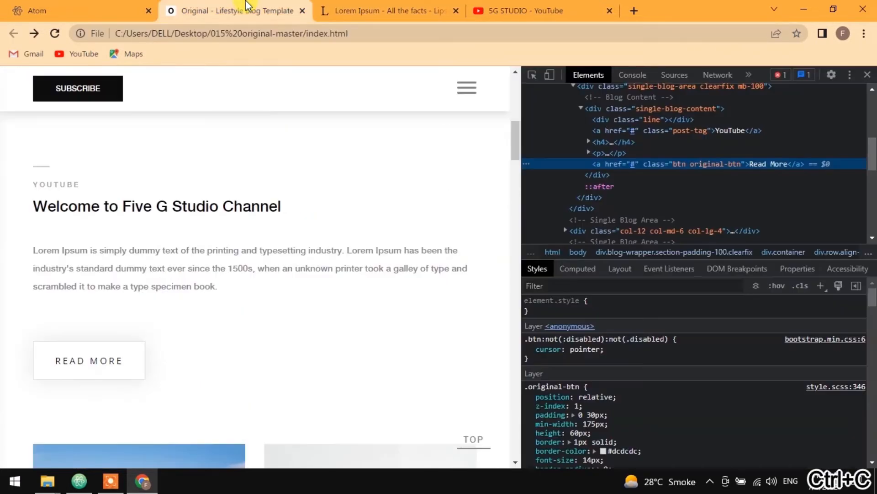
{"action": "left_click", "coordinate": [80, 481]}
{"action": "double_click", "coordinate": [326, 250]}
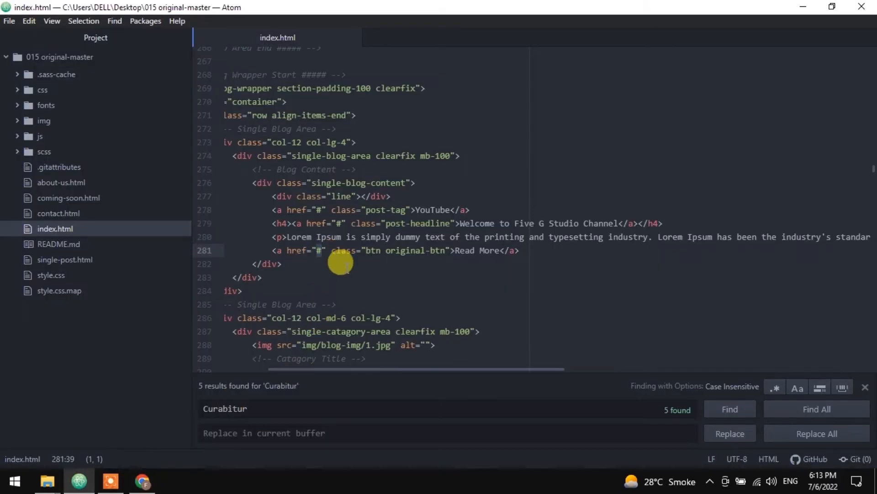
{"action": "key", "text": "ctrl+v"}
{"action": "left_click", "coordinate": [603, 277]}
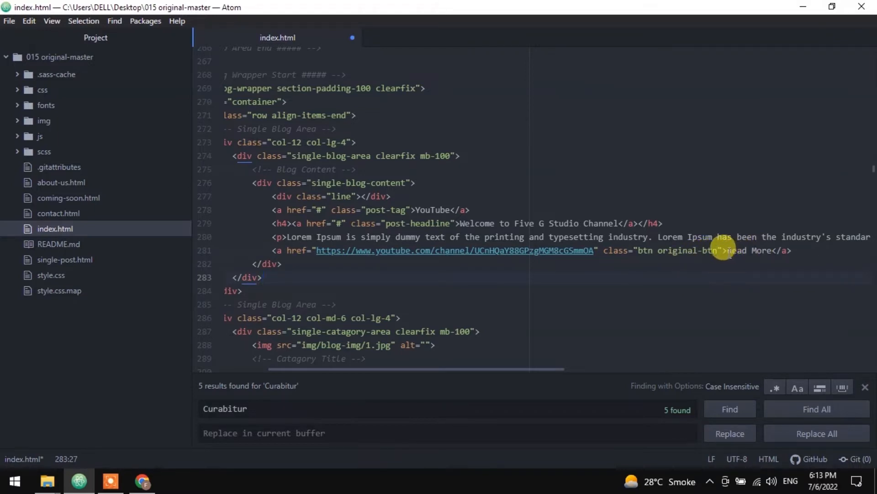
Change the button text on line 281 to "Visit Us" and save index.html
{"action": "left_click_drag", "start_coordinate": [728, 251], "coordinate": [751, 252]}
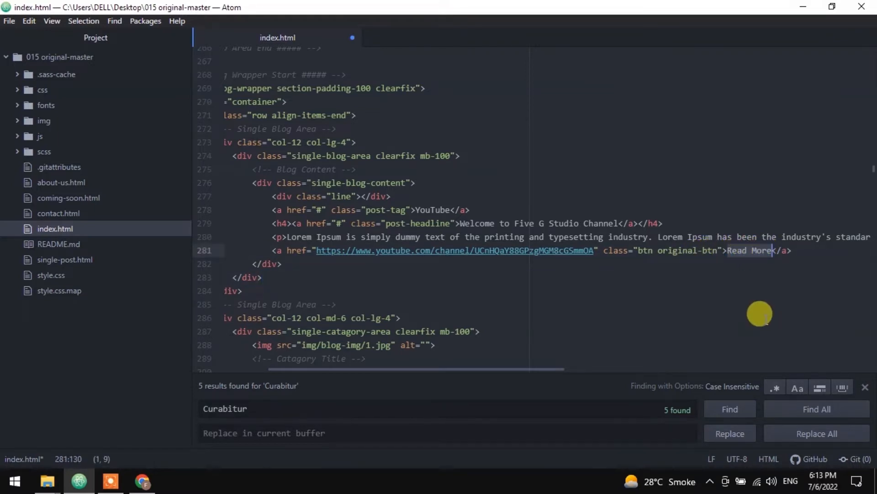
{"action": "type", "text": "Visit"}
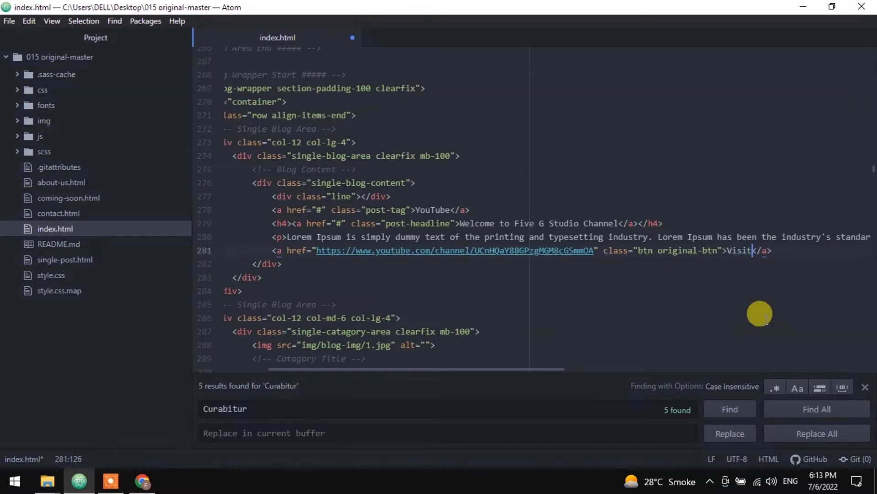
{"action": "type", "text": " Us"}
{"action": "key", "text": "ctrl+s"}
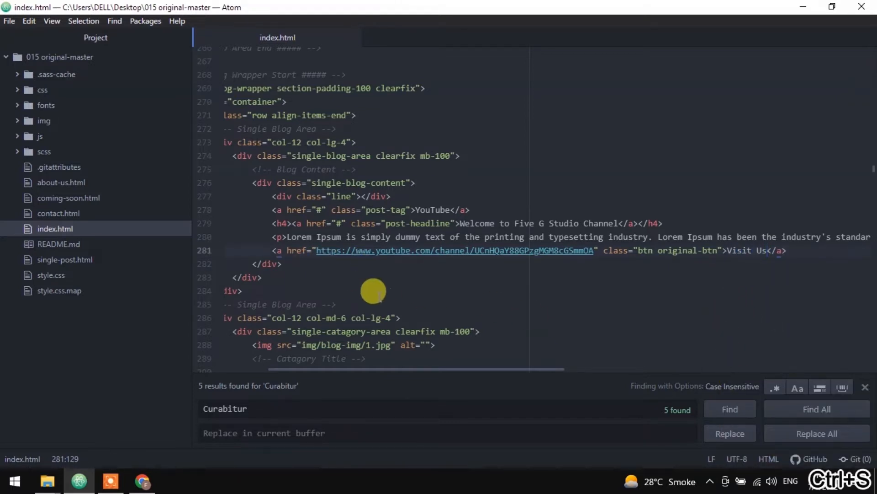
Switch to Chrome, reload the index page and test the Visit Us button's link, then return to the index page
{"action": "left_click", "coordinate": [140, 485]}
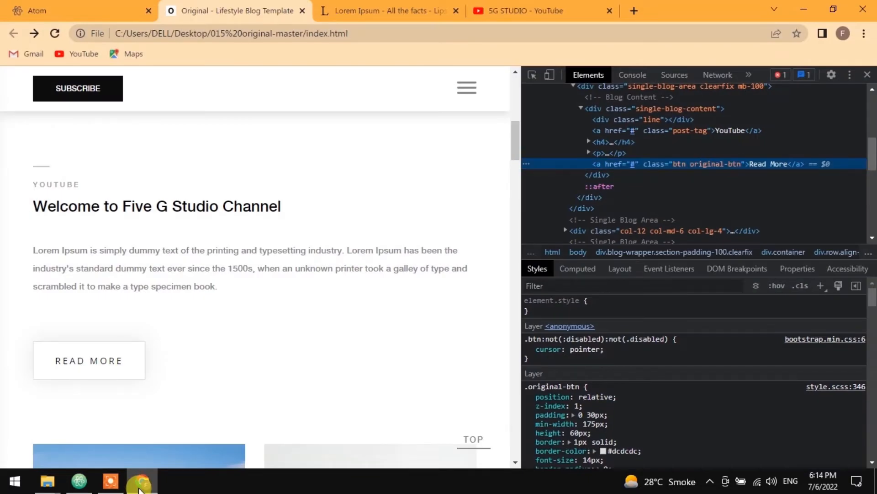
{"action": "left_click", "coordinate": [55, 33]}
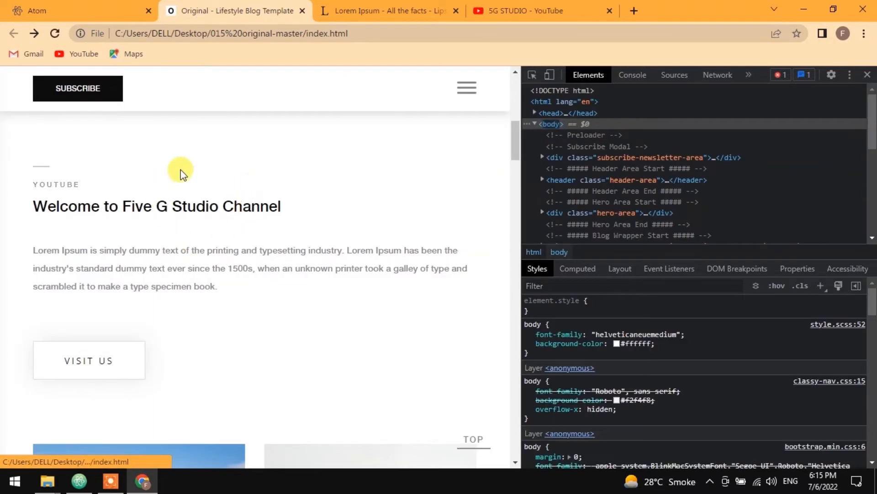
{"action": "scroll", "coordinate": [179, 180], "scroll_direction": "down", "scroll_amount": 1}
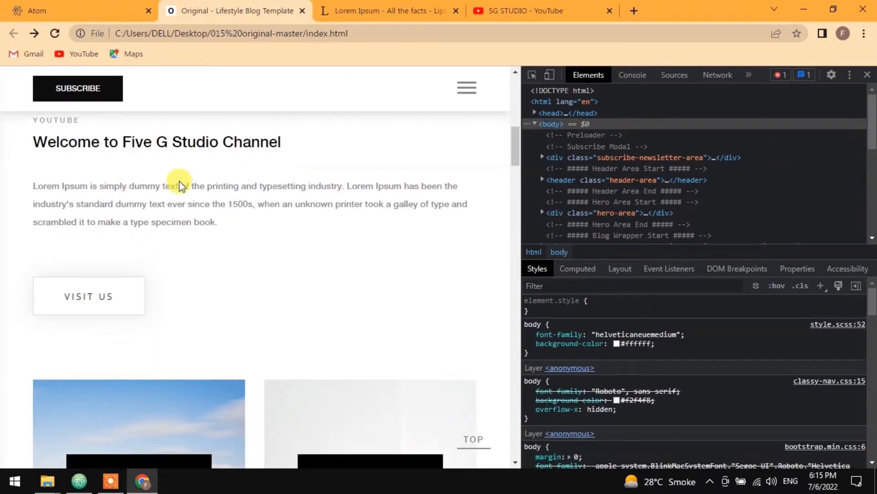
{"action": "left_click", "coordinate": [97, 298]}
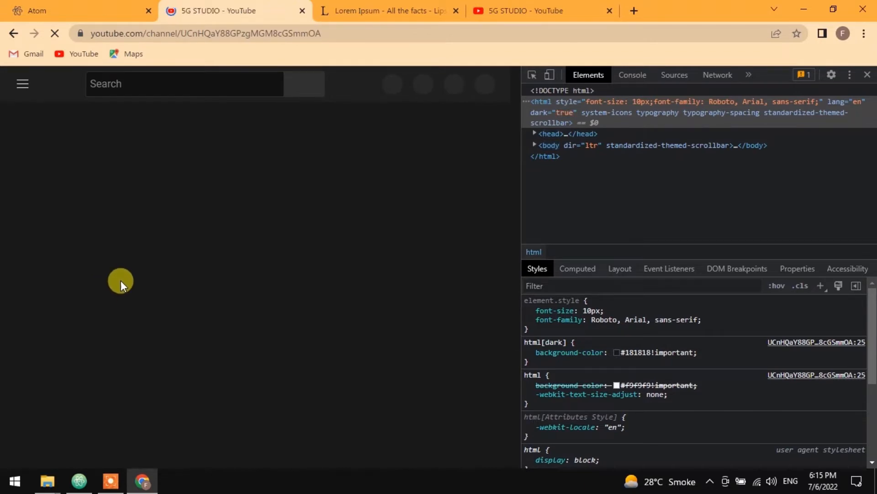
{"action": "scroll", "coordinate": [185, 248], "scroll_direction": "down", "scroll_amount": 2}
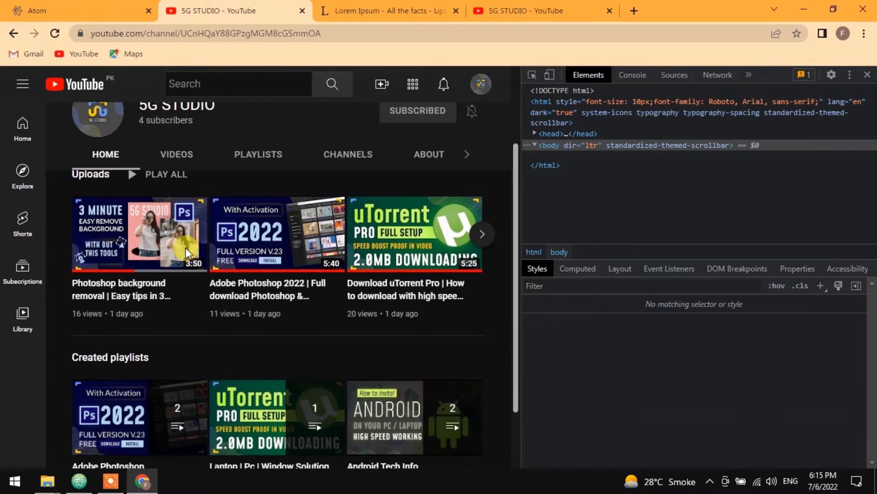
{"action": "scroll", "coordinate": [185, 248], "scroll_direction": "up", "scroll_amount": 3}
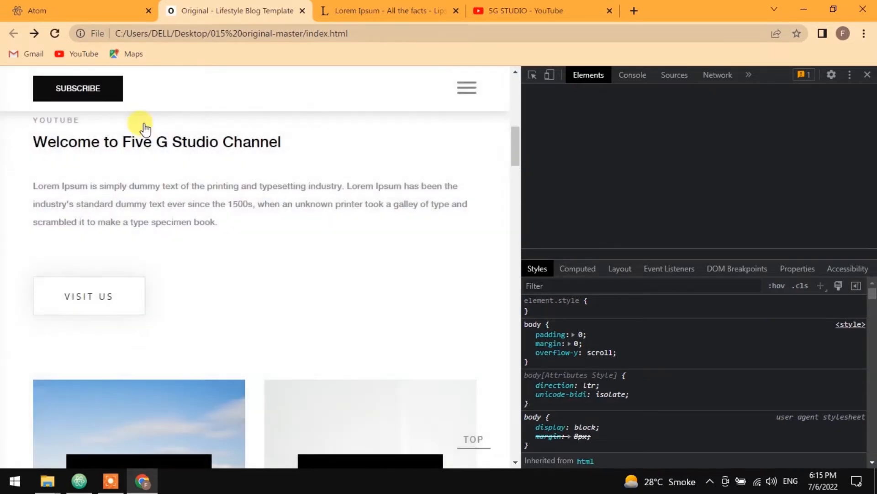
Inspect the code of the Facebook icon in the index page's header
{"action": "scroll", "coordinate": [192, 196], "scroll_direction": "up", "scroll_amount": 5}
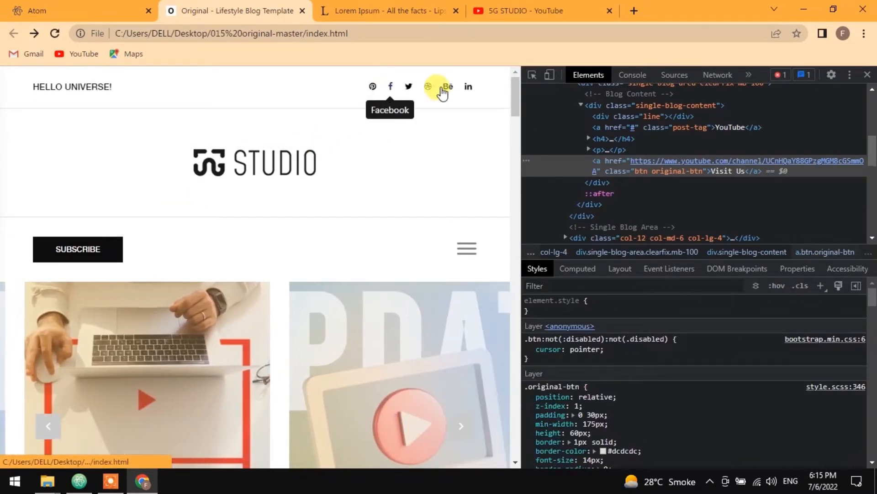
{"action": "left_click", "coordinate": [533, 75]}
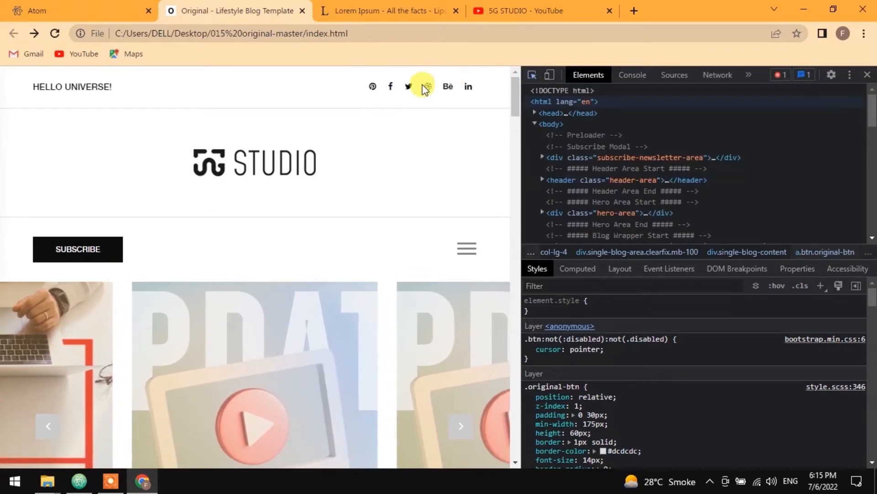
{"action": "left_click", "coordinate": [391, 86]}
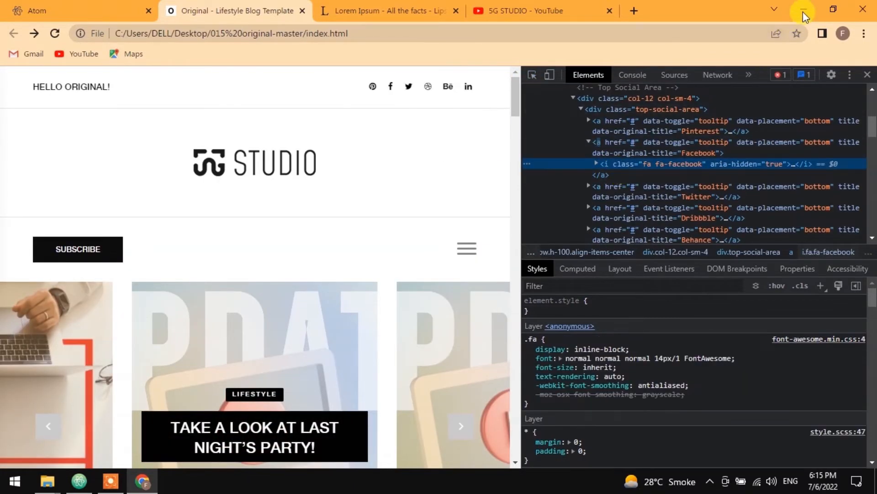
Switch to Atom, search index.html for "Facebook" and examine the footer's social media links
{"action": "left_click", "coordinate": [804, 9]}
{"action": "left_click", "coordinate": [306, 45]}
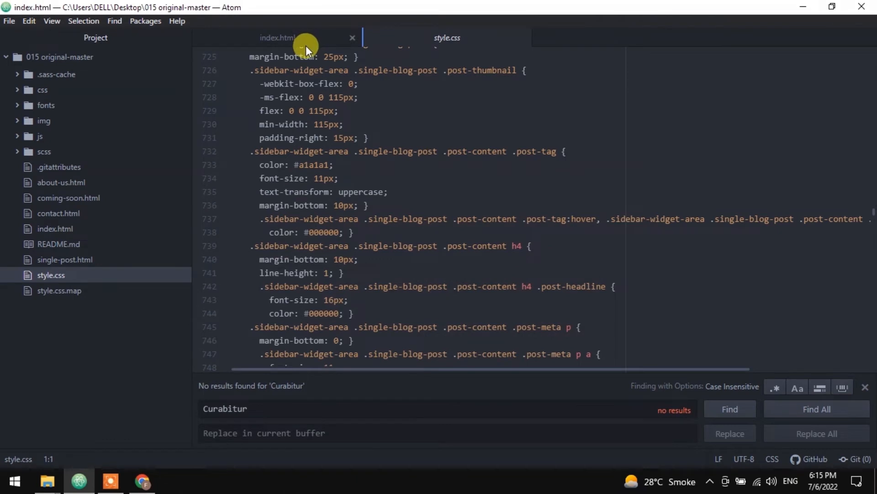
{"action": "key", "text": "ctrl+f"}
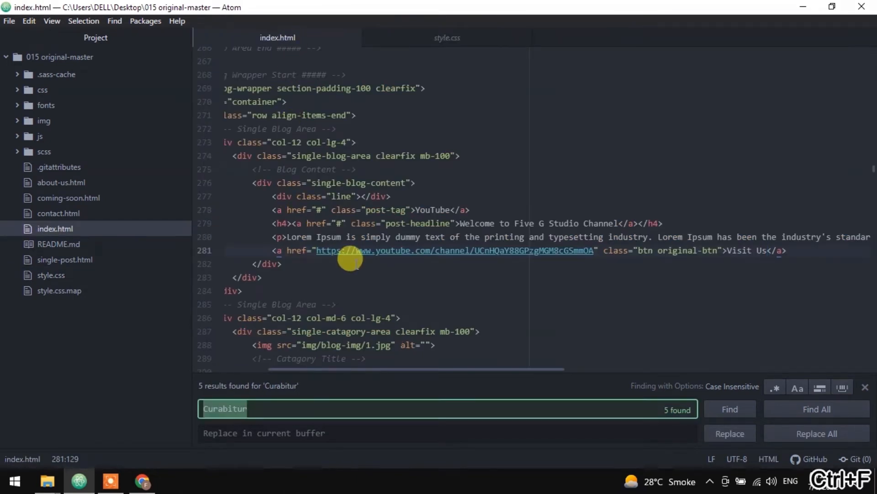
{"action": "type", "text": "Facebook"}
{"action": "key", "text": "Return"}
{"action": "left_click", "coordinate": [617, 205]}
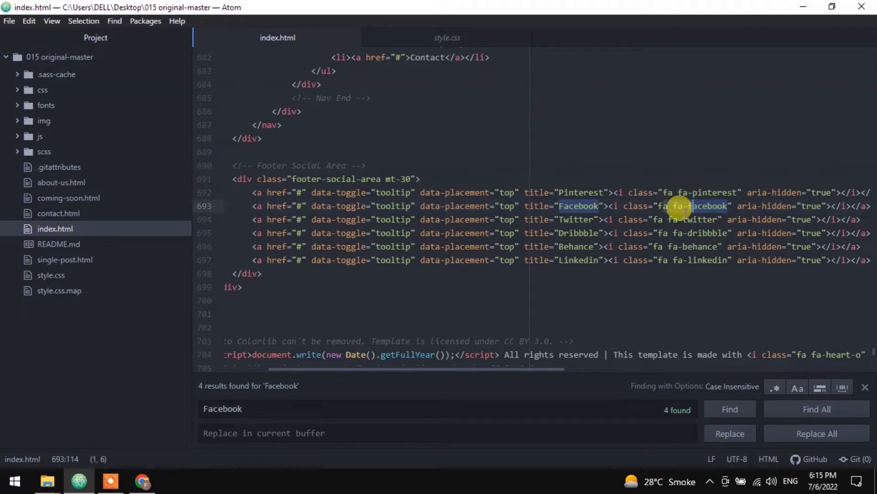
{"action": "left_click", "coordinate": [668, 247]}
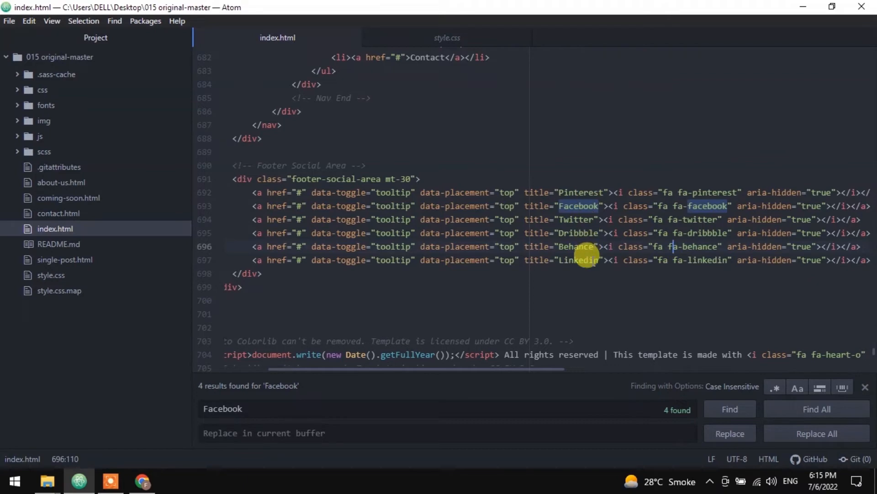
Return to Chrome, close the developer tools and review the customised index page and its image slider at full width
{"action": "left_click", "coordinate": [804, 6]}
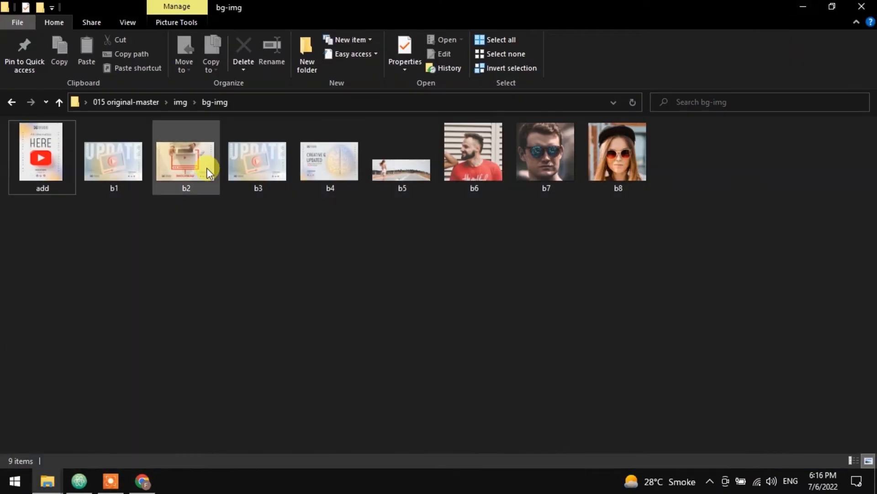
{"action": "left_click", "coordinate": [803, 6]}
{"action": "left_click", "coordinate": [134, 488]}
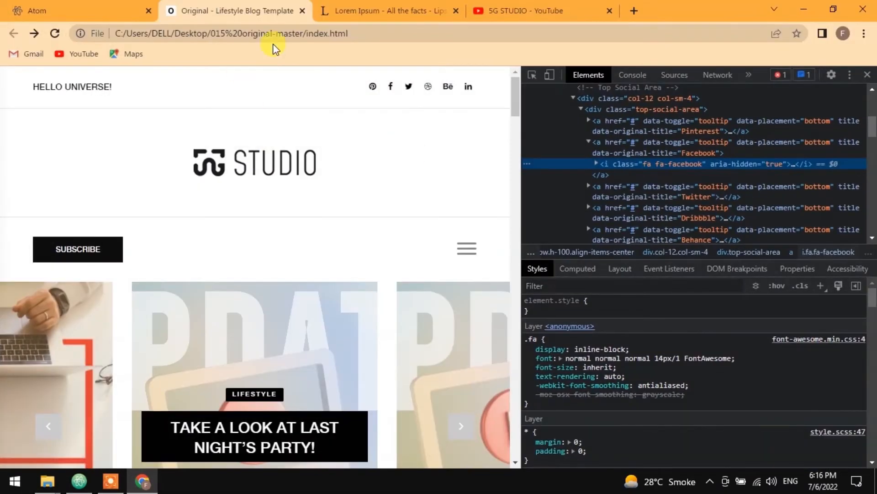
{"action": "left_click", "coordinate": [862, 76]}
{"action": "scroll", "coordinate": [371, 169], "scroll_direction": "down", "scroll_amount": 6}
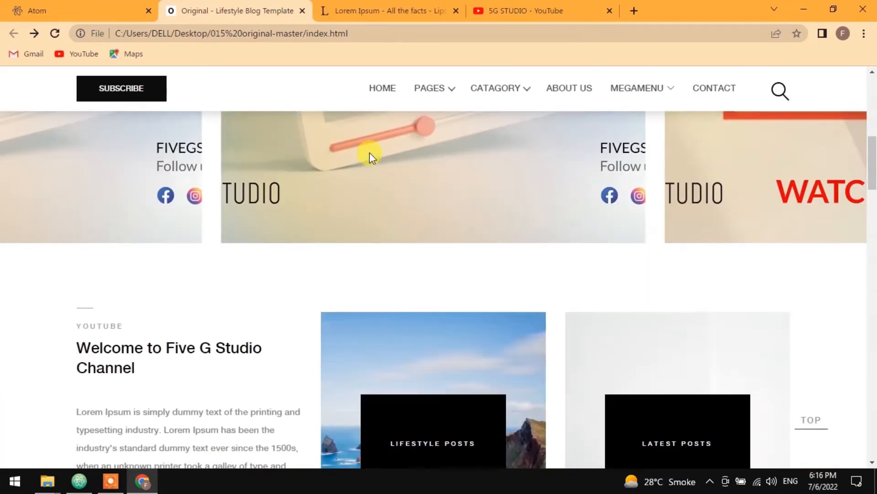
{"action": "scroll", "coordinate": [371, 150], "scroll_direction": "up", "scroll_amount": 8}
{"action": "scroll", "coordinate": [371, 147], "scroll_direction": "down", "scroll_amount": 4}
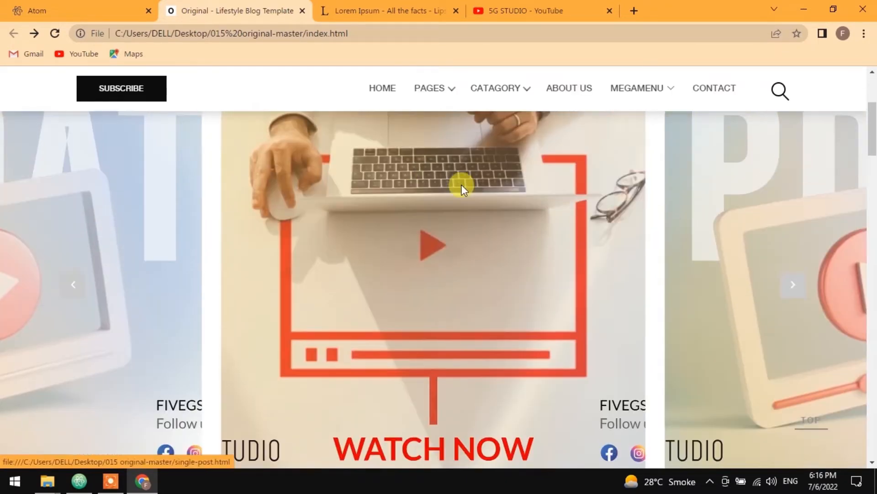
{"action": "left_click", "coordinate": [790, 285]}
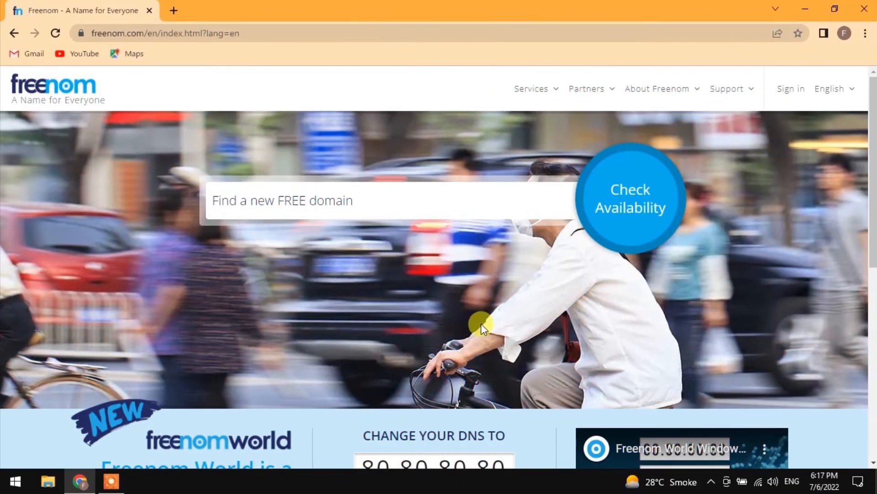
Open the new domain registration page and check the availability of Fivegstudioonline55.ml
{"action": "mouse_move", "coordinate": [544, 97]}
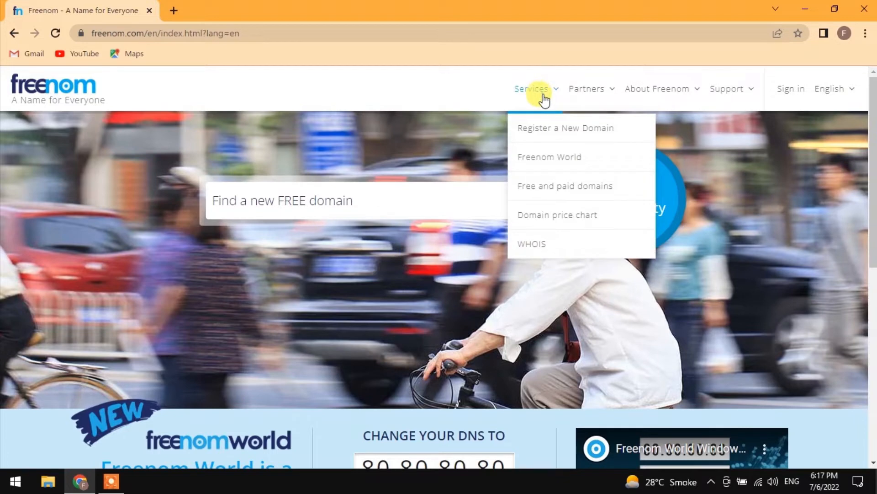
{"action": "left_click", "coordinate": [551, 133]}
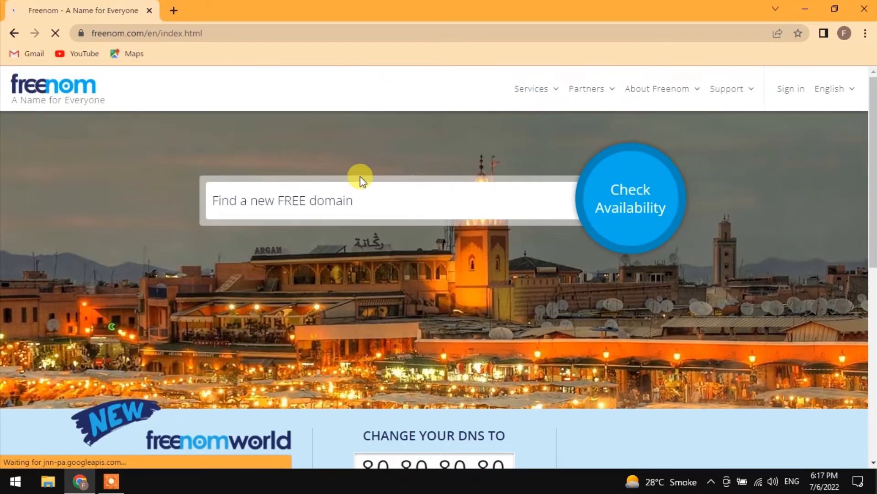
{"action": "left_click", "coordinate": [350, 189]}
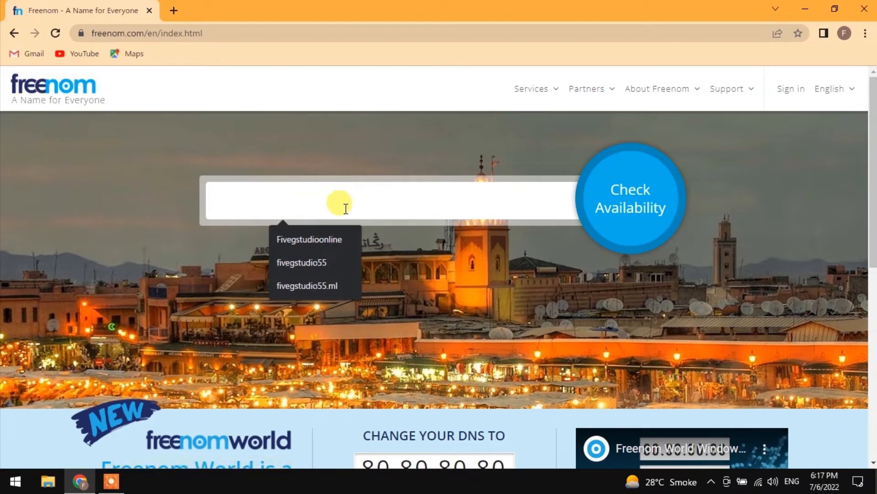
{"action": "left_click", "coordinate": [336, 240]}
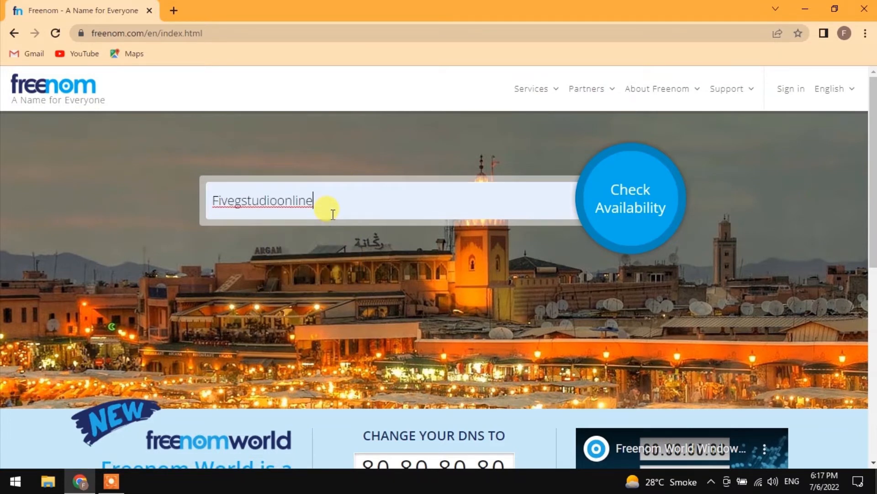
{"action": "type", "text": "55.ml"}
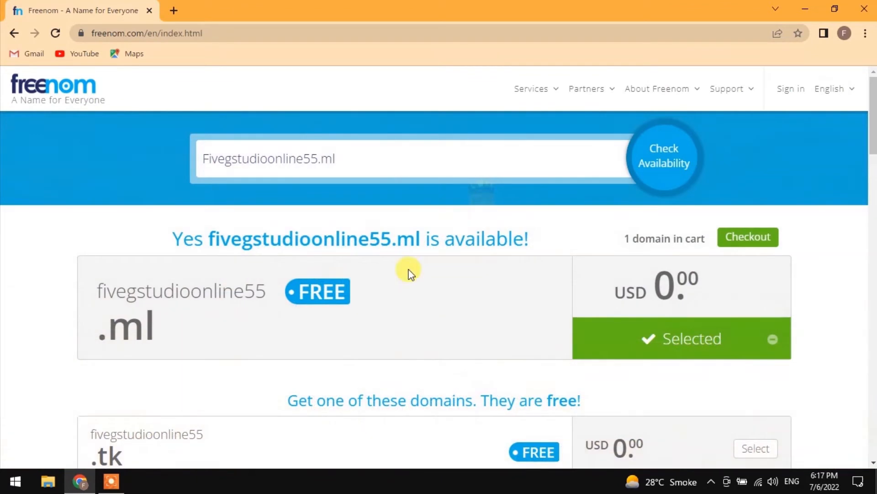
Check out the fivegstudioonline55.ml domain with a period of 12 Months @ FREE and continue to the order review
{"action": "left_click", "coordinate": [741, 239]}
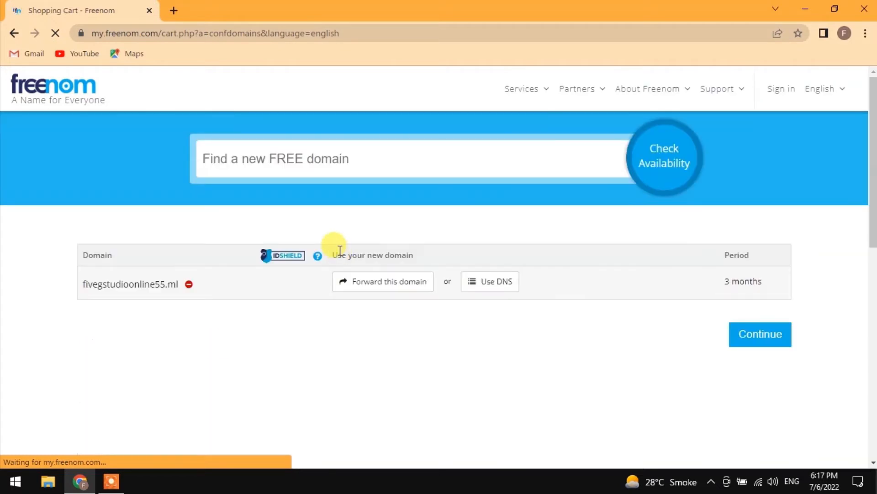
{"action": "left_click", "coordinate": [717, 281]}
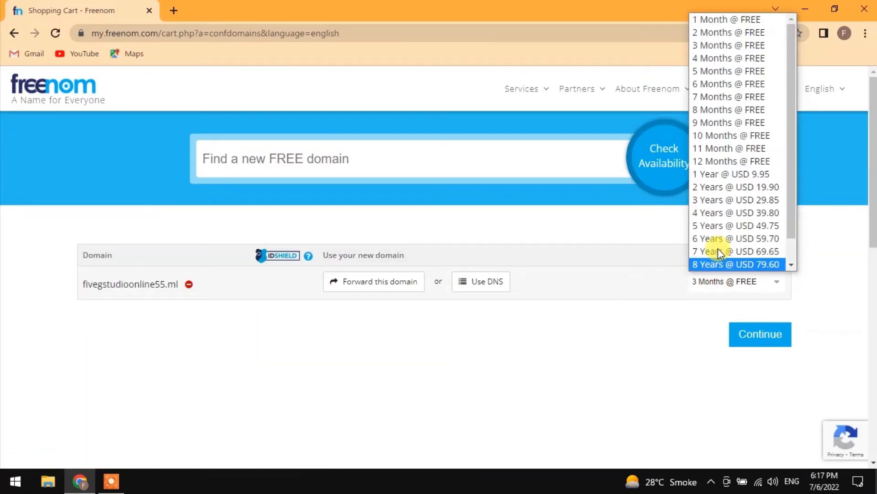
{"action": "left_click", "coordinate": [743, 161]}
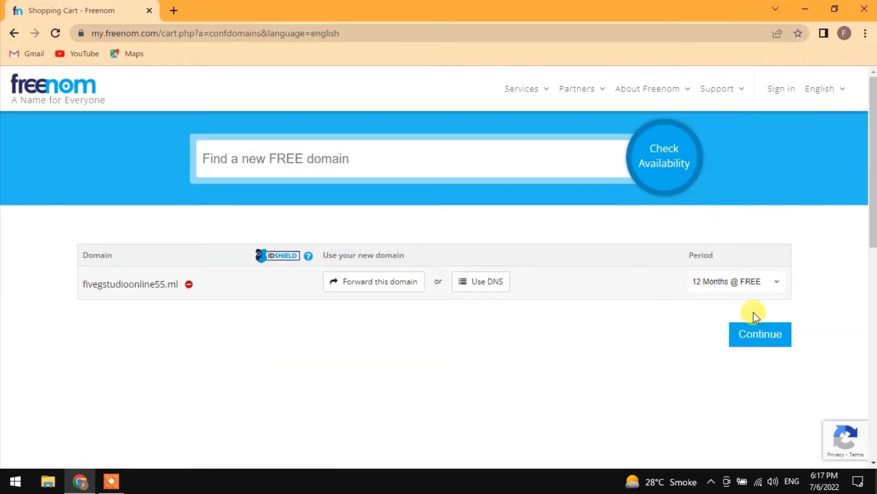
{"action": "left_click", "coordinate": [760, 334]}
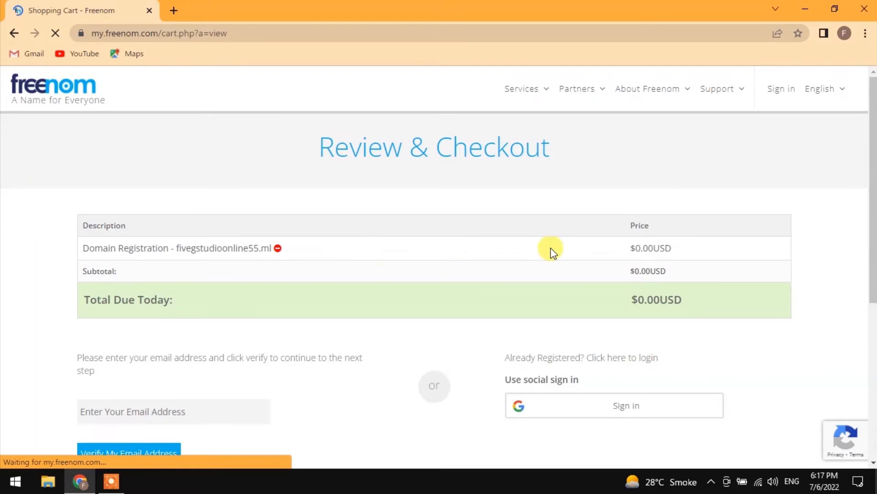
Copy the account's email address from Gmail, enter it in the Freenom checkout and request its verification
{"action": "scroll", "coordinate": [229, 315], "scroll_direction": "down", "scroll_amount": 2}
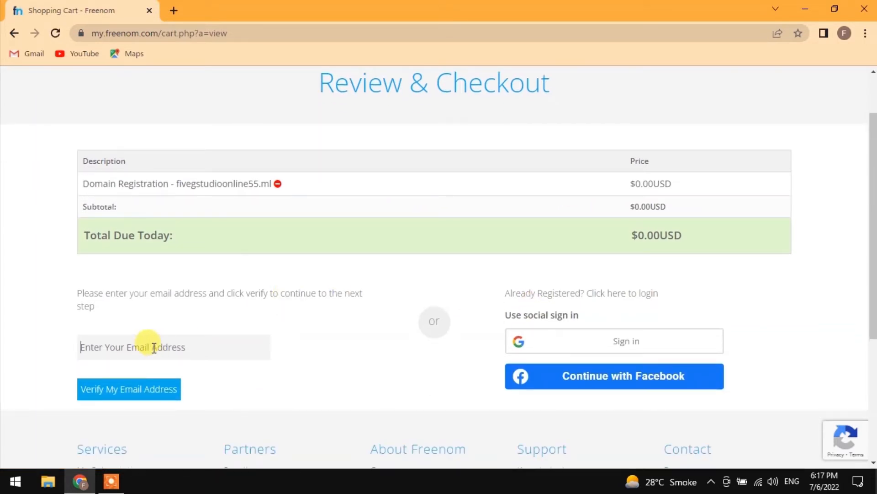
{"action": "left_click", "coordinate": [175, 10]}
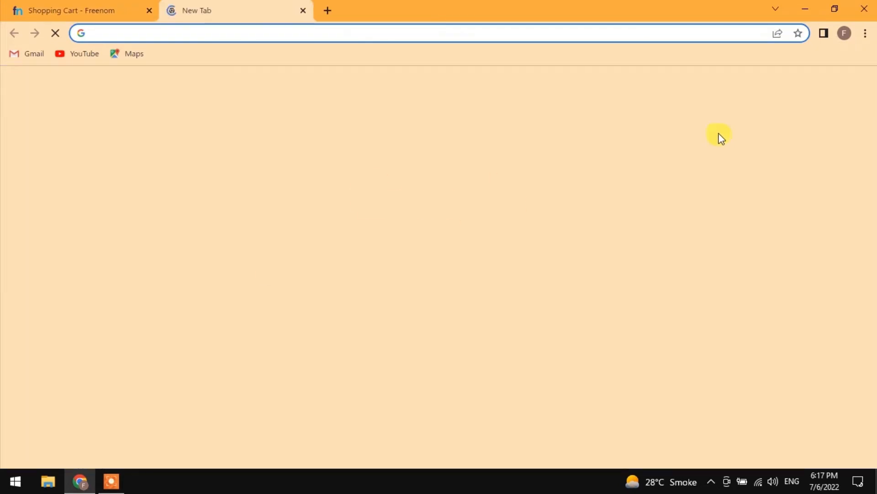
{"action": "left_click", "coordinate": [755, 88]}
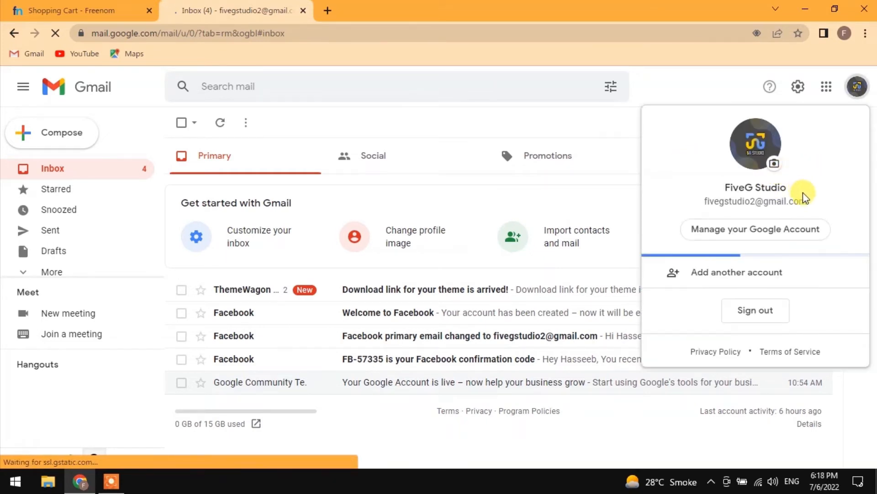
{"action": "left_click_drag", "start_coordinate": [806, 201], "coordinate": [703, 202]}
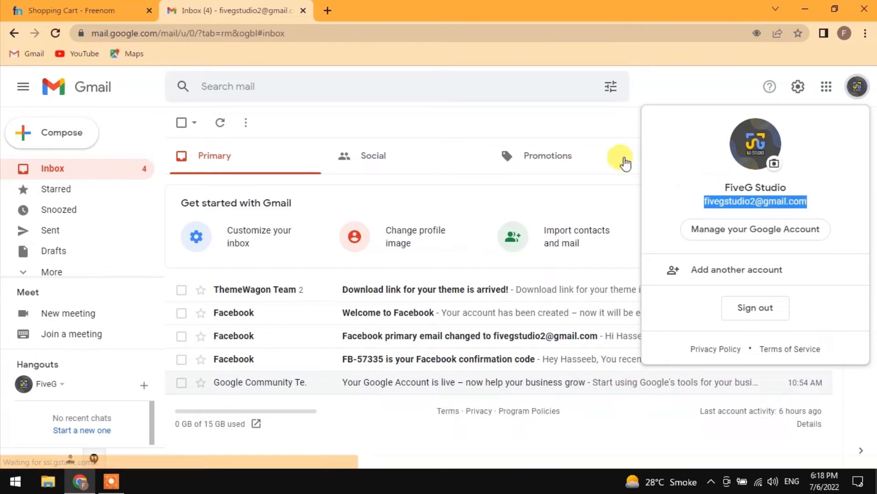
{"action": "key", "text": "ctrl+c"}
{"action": "left_click", "coordinate": [78, 10]}
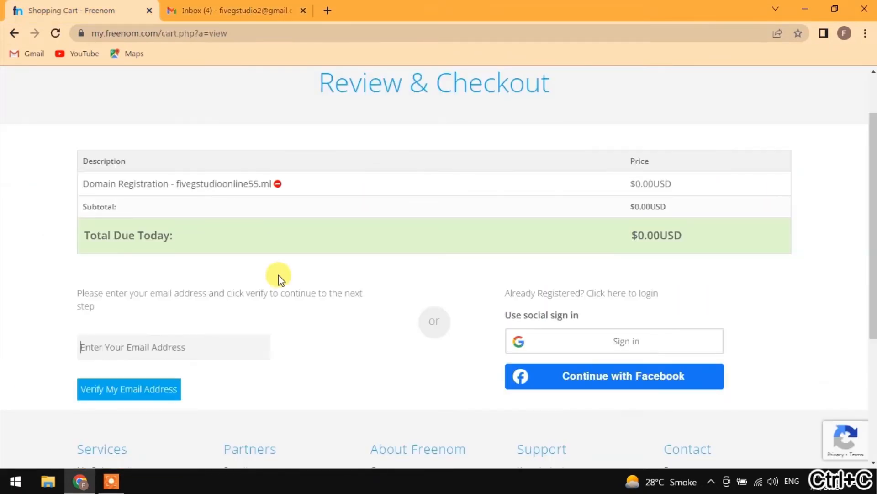
{"action": "left_click", "coordinate": [169, 336]}
{"action": "key", "text": "ctrl+v"}
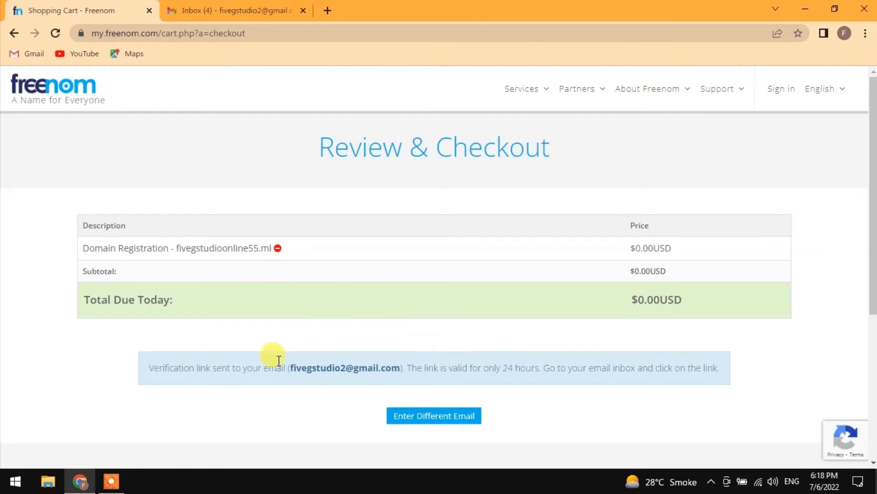
Open the Freenom Email Verification message in Gmail and follow its confirmation link
{"action": "left_click", "coordinate": [254, 8]}
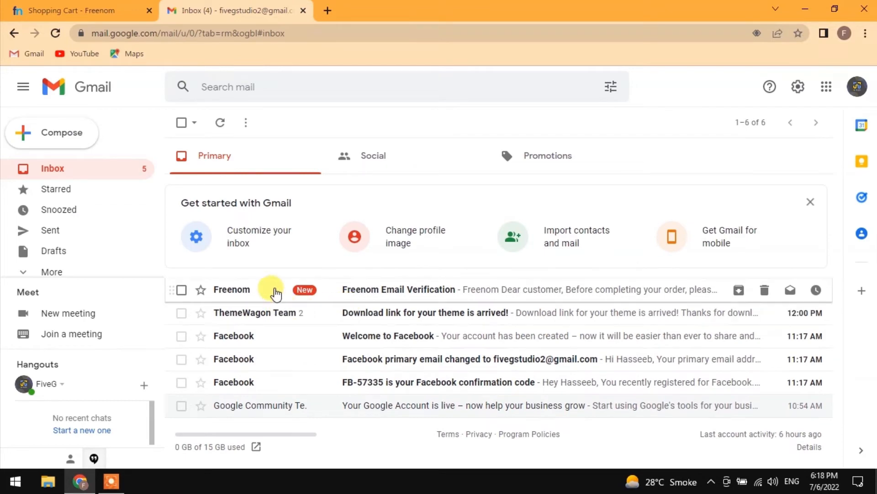
{"action": "left_click", "coordinate": [276, 290]}
{"action": "scroll", "coordinate": [565, 218], "scroll_direction": "down", "scroll_amount": 3}
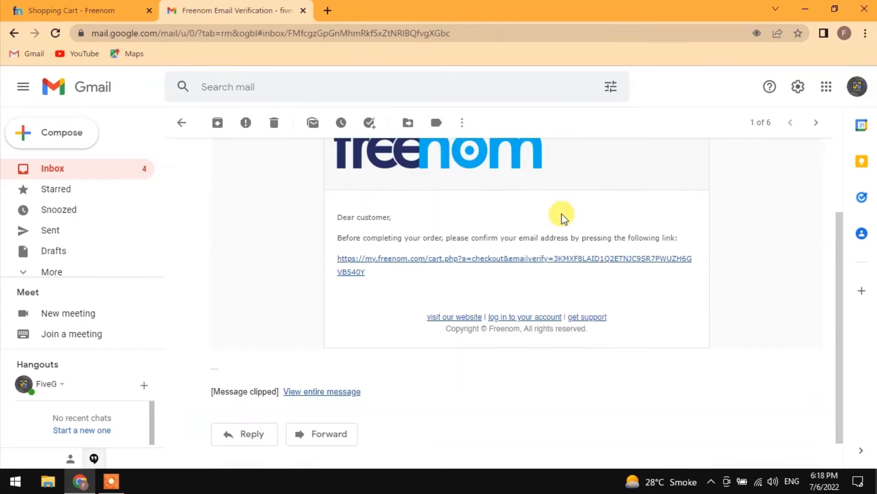
{"action": "left_click", "coordinate": [467, 249]}
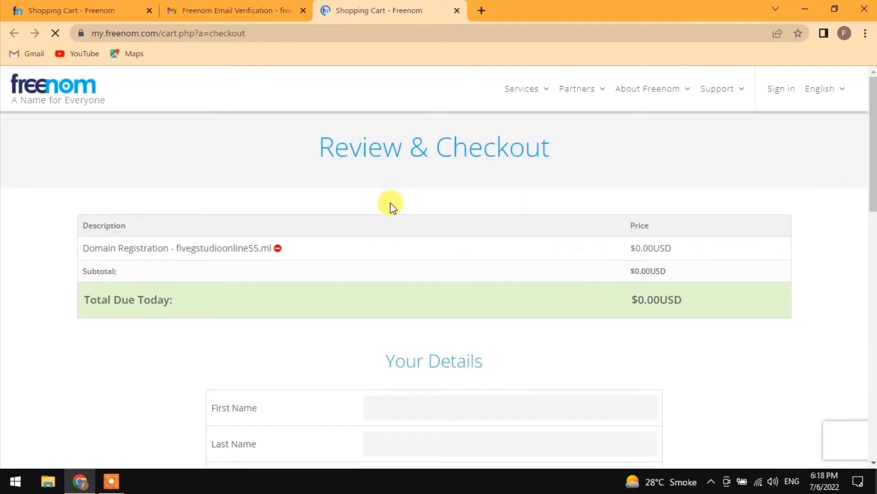
Fill in the customer's first name, last name, company name and address in the Your Details form
{"action": "scroll", "coordinate": [423, 343], "scroll_direction": "down", "scroll_amount": 3}
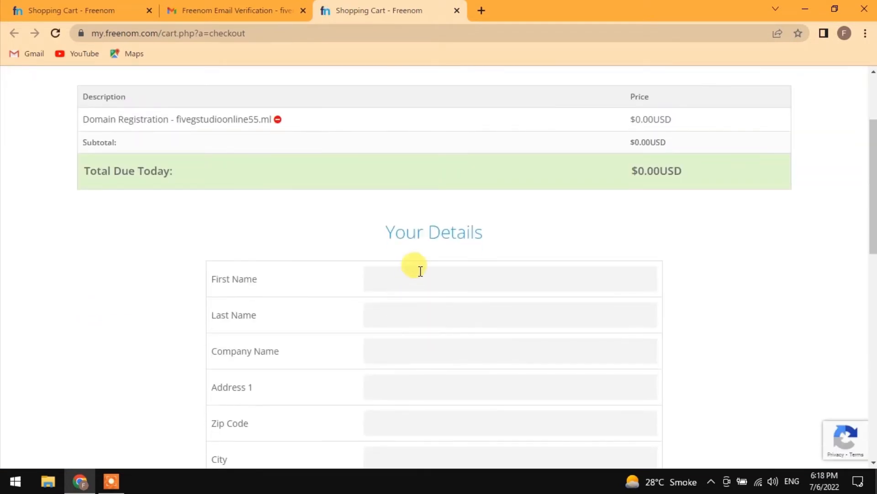
{"action": "left_click", "coordinate": [420, 271]}
{"action": "type", "text": "Fa"}
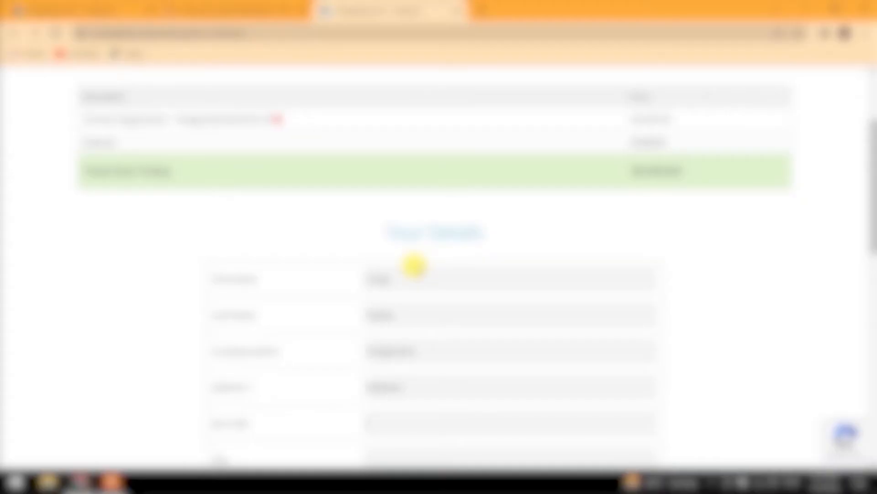
{"action": "scroll", "coordinate": [414, 265], "scroll_direction": "down", "scroll_amount": 3}
{"action": "double_click", "coordinate": [439, 255]}
{"action": "key", "text": "BackSpace"}
{"action": "left_click", "coordinate": [447, 358]}
{"action": "left_click", "coordinate": [427, 393]}
{"action": "left_click", "coordinate": [425, 362]}
{"action": "scroll", "coordinate": [411, 329], "scroll_direction": "down", "scroll_amount": 4}
{"action": "left_click", "coordinate": [398, 298]}
{"action": "scroll", "coordinate": [419, 222], "scroll_direction": "up", "scroll_amount": 4}
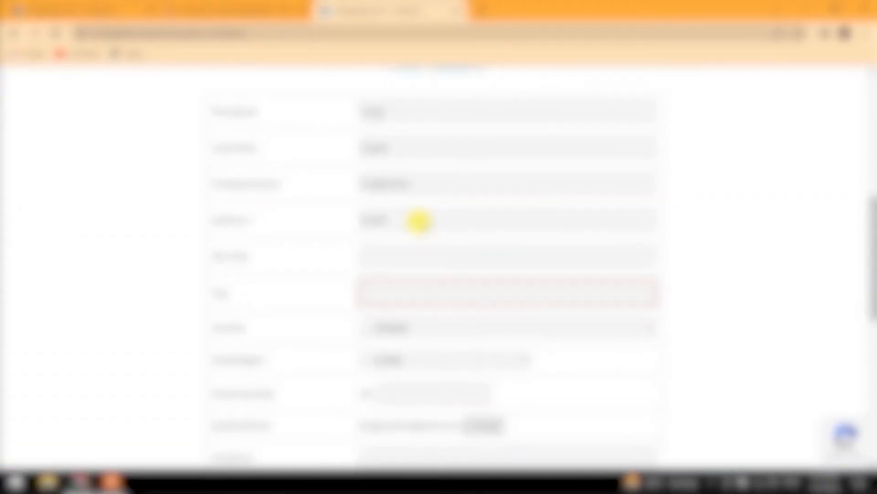
Enter the zip code, city, state, phone number and account password, and complete the domain order
{"action": "type", "text": "75500"}
{"action": "key", "text": "Tab"}
{"action": "type", "text": "Karachi"}
{"action": "key", "text": "Tab"}
{"action": "left_click", "coordinate": [425, 360]}
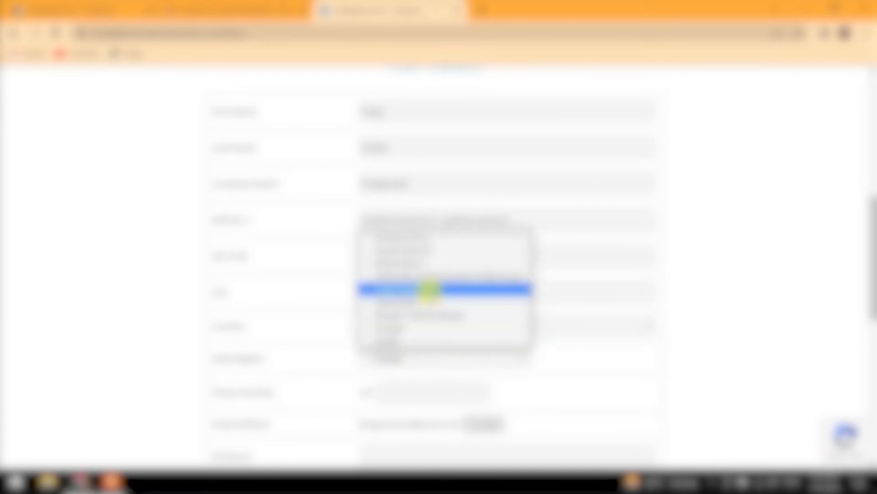
{"action": "left_click", "coordinate": [430, 339]}
{"action": "scroll", "coordinate": [431, 398], "scroll_direction": "down", "scroll_amount": 3}
{"action": "left_click", "coordinate": [436, 321]}
{"action": "left_click", "coordinate": [452, 436]}
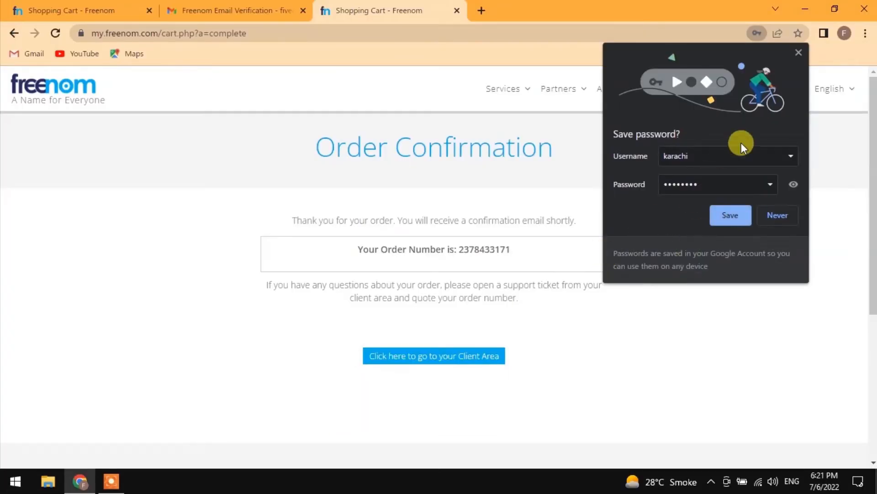
Save the Freenom login in the browser and open the My Domains list from the client area
{"action": "left_click", "coordinate": [732, 219]}
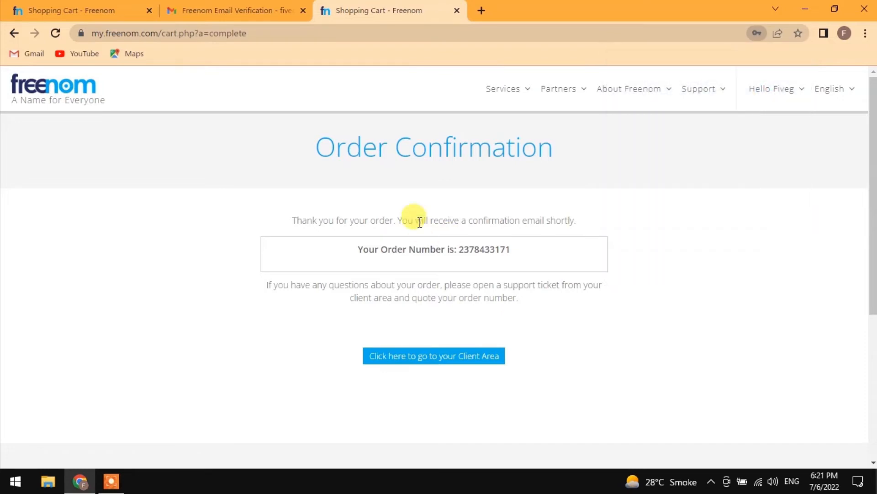
{"action": "left_click", "coordinate": [439, 359]}
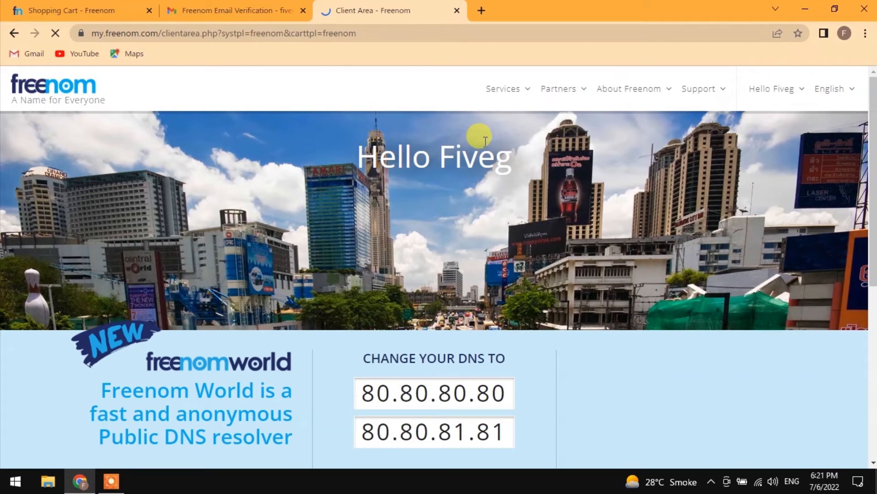
{"action": "left_click", "coordinate": [504, 91]}
{"action": "left_click", "coordinate": [519, 160]}
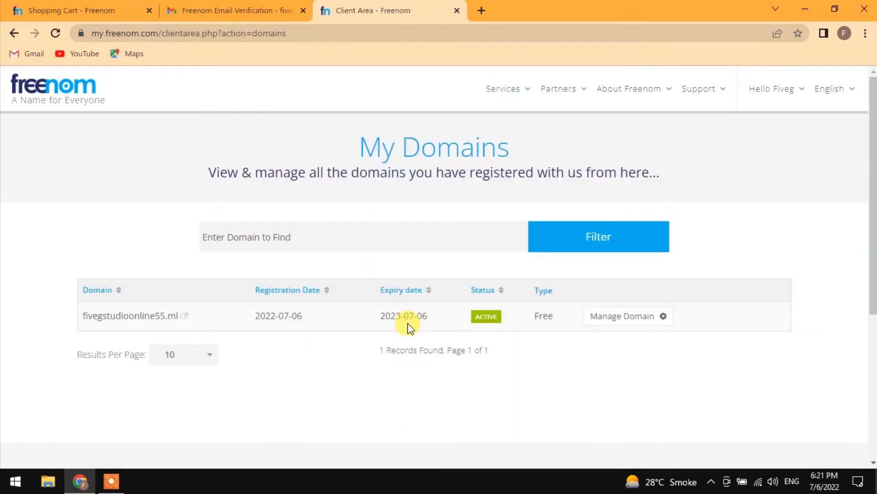
Search Google for 000webhost in a new tab and open the site's login page
{"action": "left_click", "coordinate": [483, 12]}
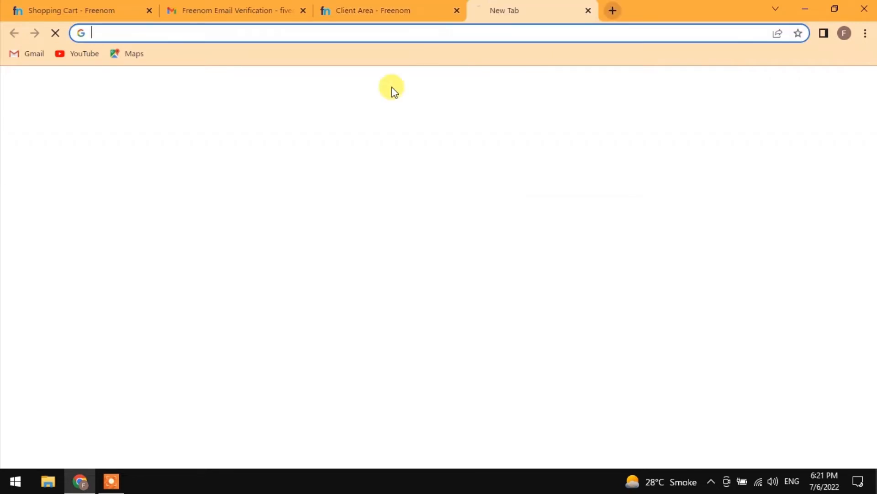
{"action": "type", "text": "000"}
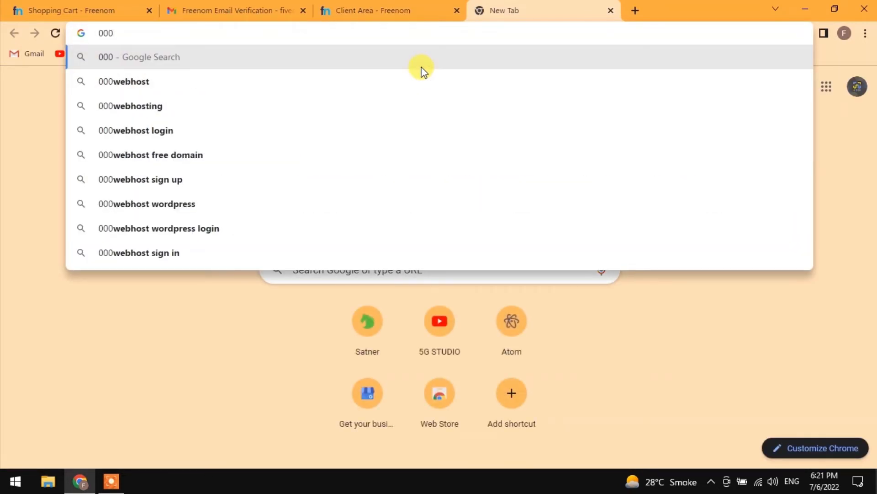
{"action": "type", "text": "w"}
{"action": "left_click", "coordinate": [422, 67]}
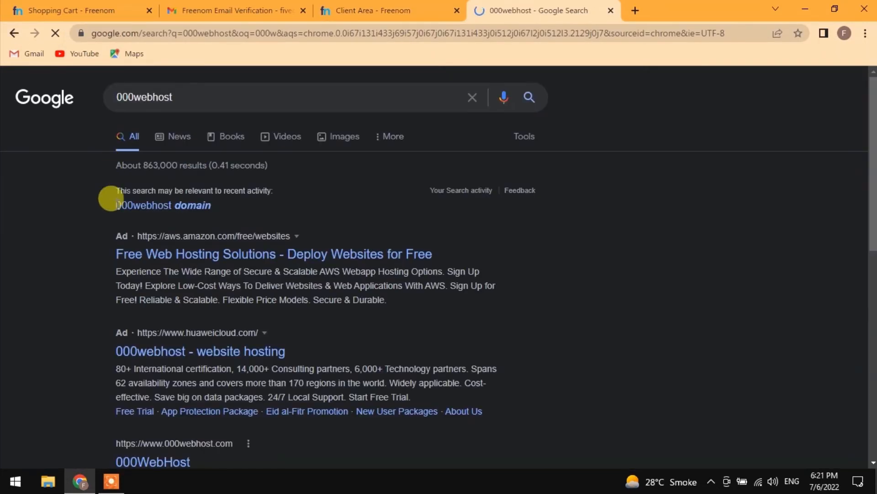
{"action": "scroll", "coordinate": [169, 329], "scroll_direction": "down", "scroll_amount": 5}
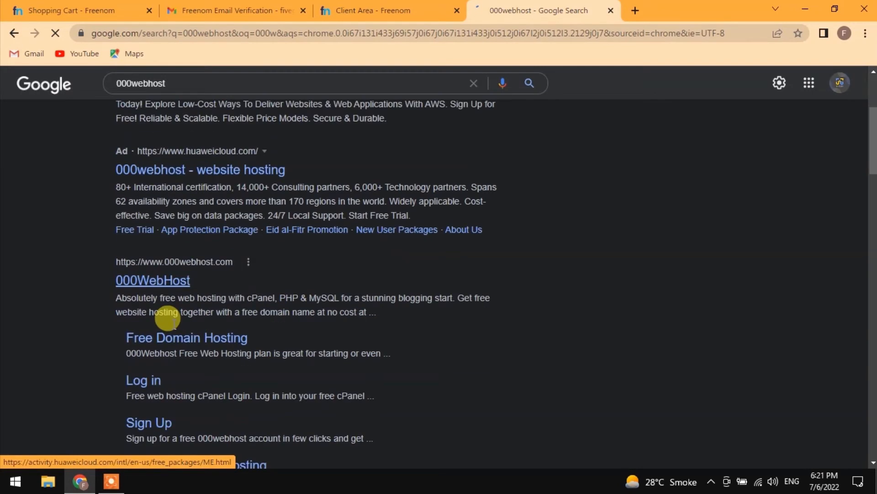
{"action": "left_click", "coordinate": [154, 207]}
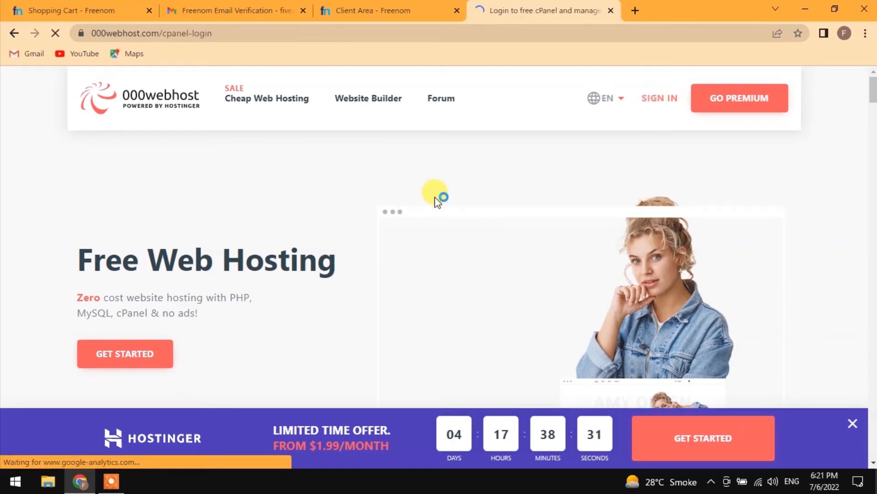
Dismiss the Hostinger offer banner and log in to 000webhost with the existing Google account
{"action": "scroll", "coordinate": [171, 257], "scroll_direction": "down", "scroll_amount": 1}
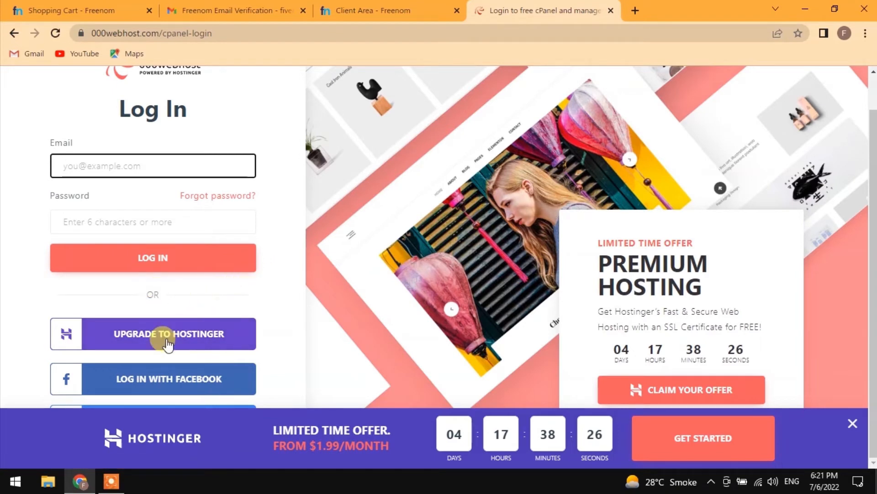
{"action": "left_click", "coordinate": [852, 422]}
{"action": "left_click", "coordinate": [173, 421]}
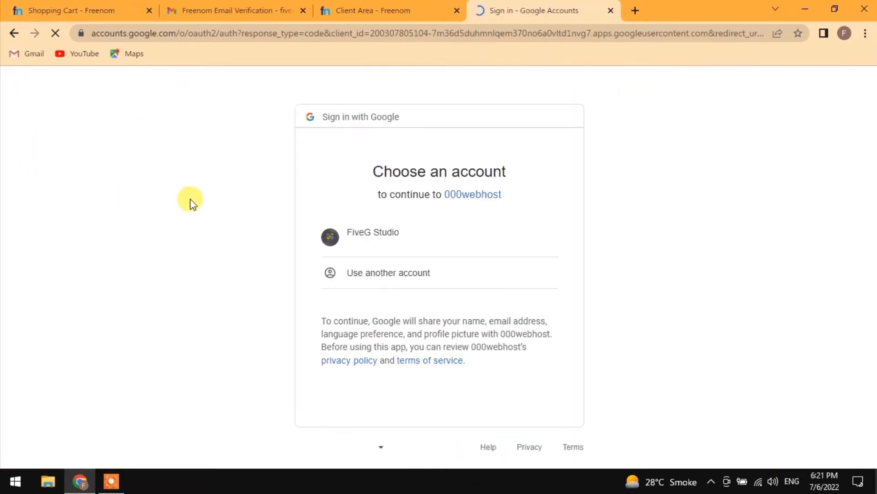
{"action": "left_click", "coordinate": [426, 232]}
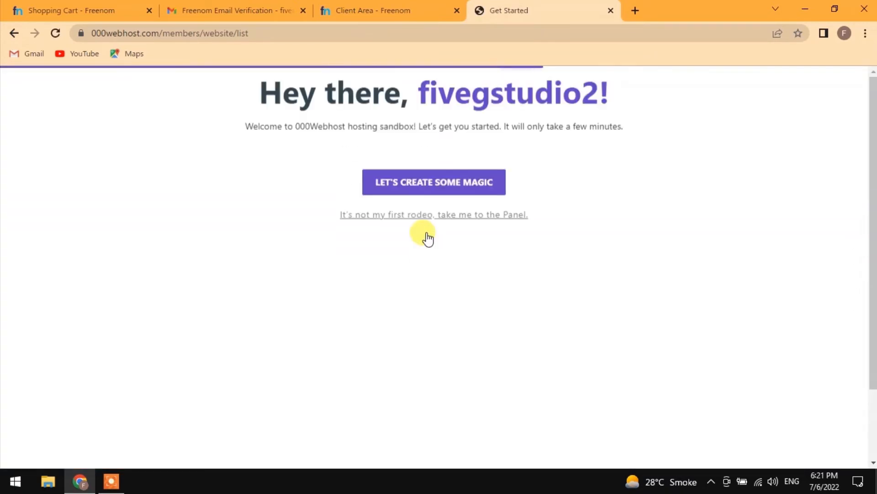
{"action": "scroll", "coordinate": [425, 229], "scroll_direction": "down", "scroll_amount": 2}
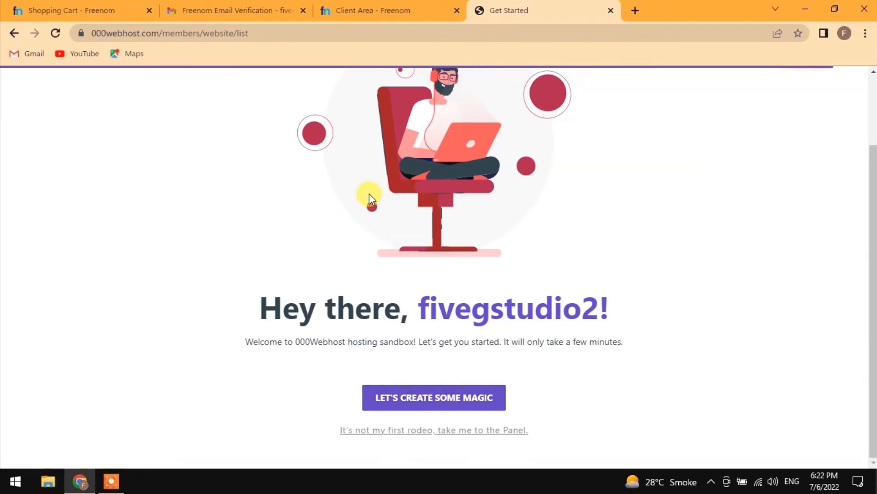
Start the guided site setup, choosing Create Web Design and the Health & Beauty product category
{"action": "scroll", "coordinate": [371, 198], "scroll_direction": "up", "scroll_amount": 2}
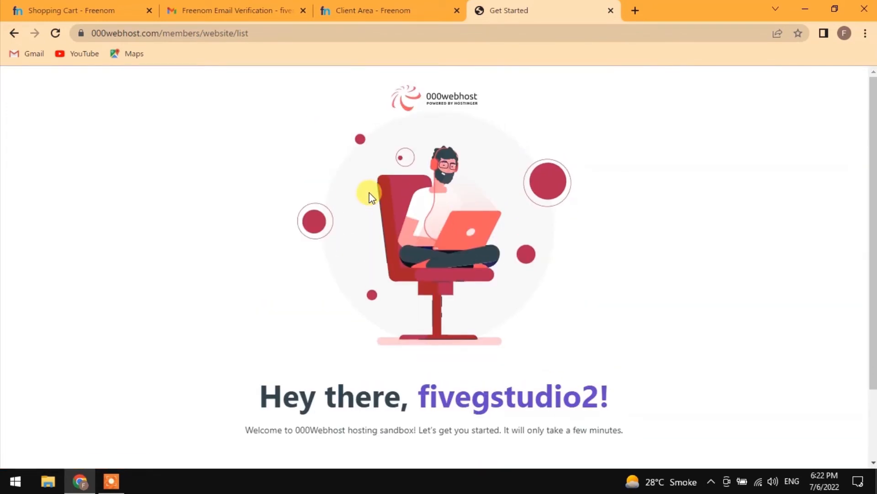
{"action": "scroll", "coordinate": [371, 197], "scroll_direction": "down", "scroll_amount": 2}
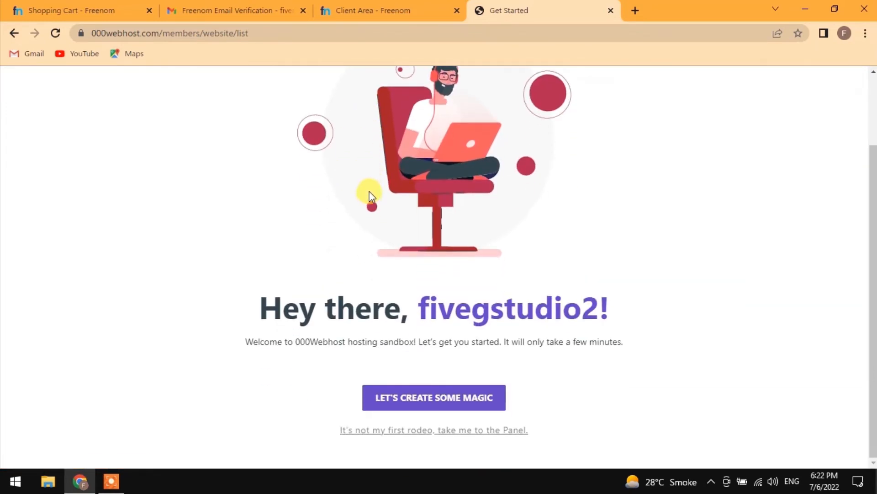
{"action": "left_click", "coordinate": [498, 401]}
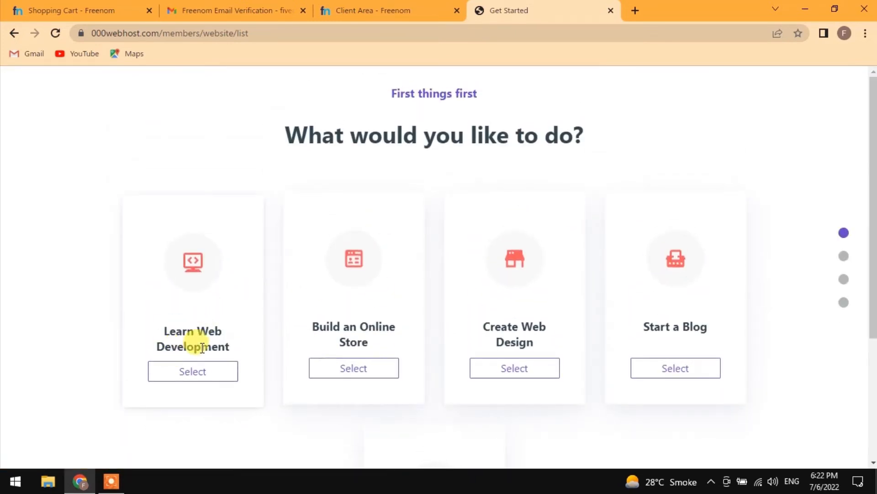
{"action": "left_click", "coordinate": [507, 370]}
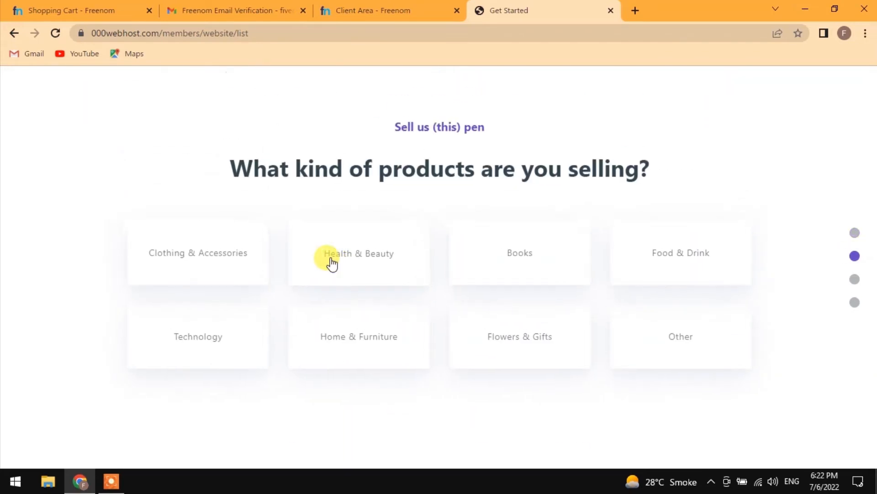
{"action": "left_click", "coordinate": [364, 258]}
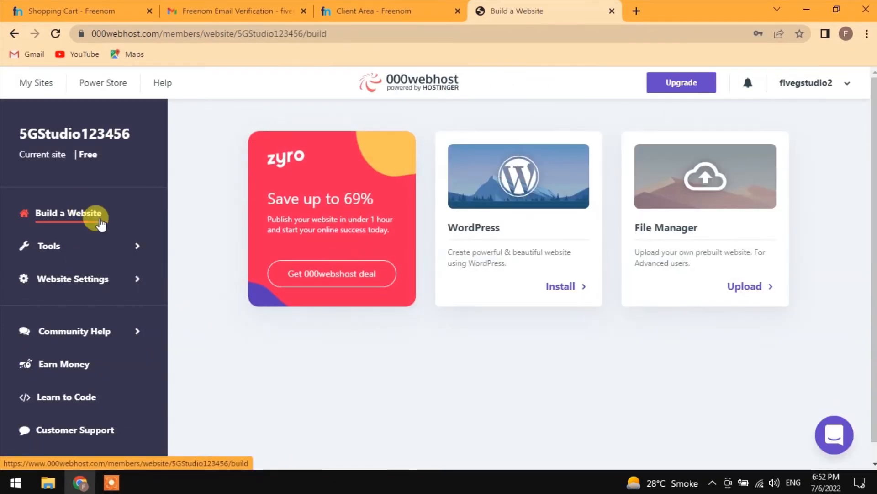
Open the site's web address settings and begin adding a domain with the Park domain option
{"action": "left_click", "coordinate": [74, 246]}
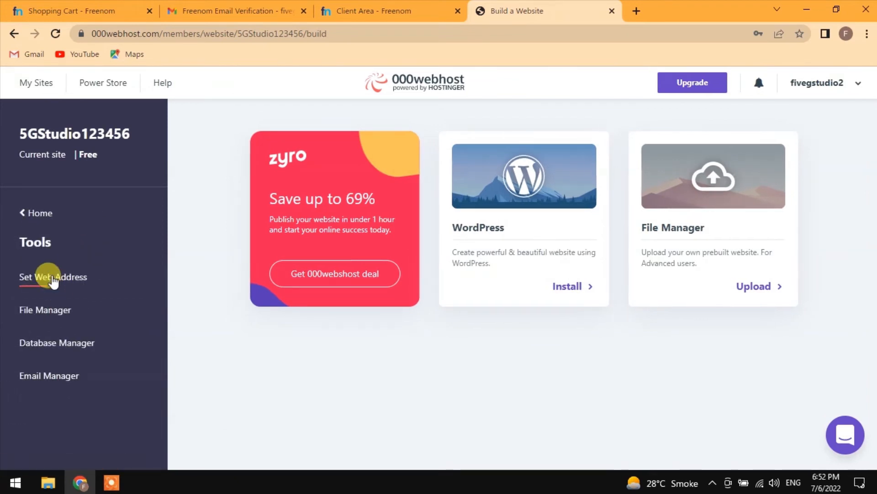
{"action": "left_click", "coordinate": [54, 279]}
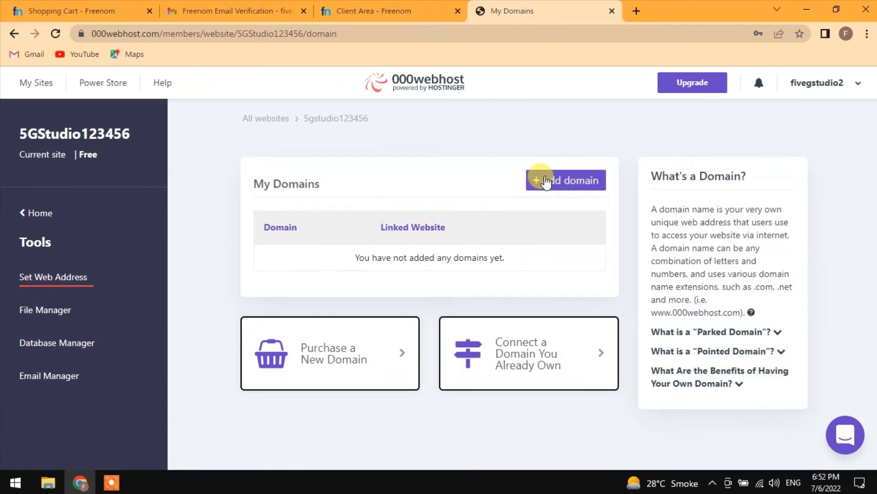
{"action": "left_click", "coordinate": [546, 182]}
{"action": "left_click", "coordinate": [285, 154]}
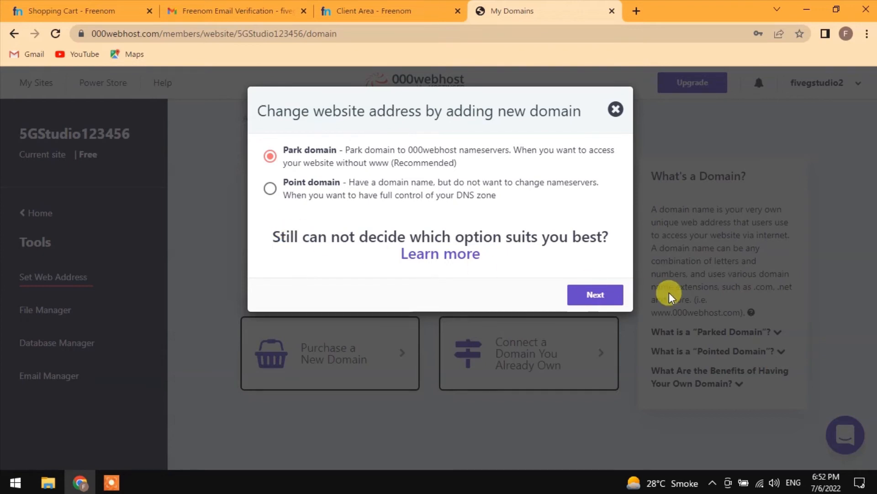
{"action": "left_click", "coordinate": [608, 295]}
Copy fivegstudioonline55.ml from the Freenom domain list and enter it as the domain name to park
{"action": "left_click", "coordinate": [405, 199]}
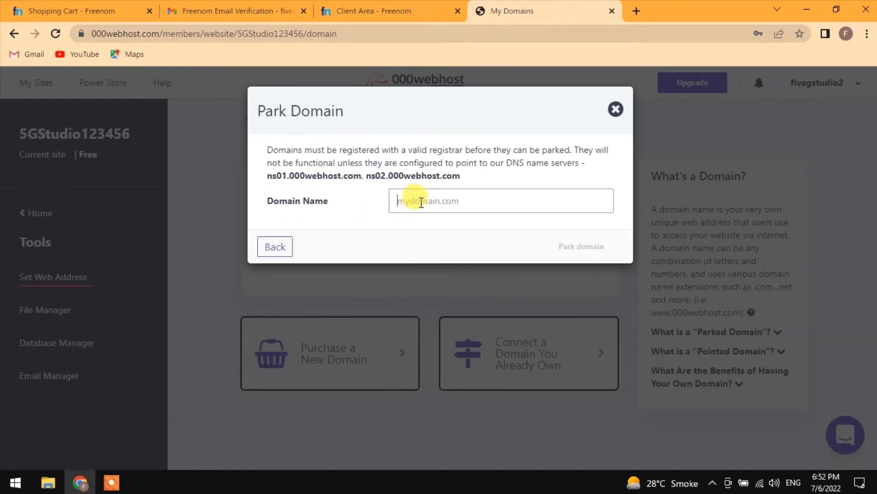
{"action": "left_click", "coordinate": [388, 10]}
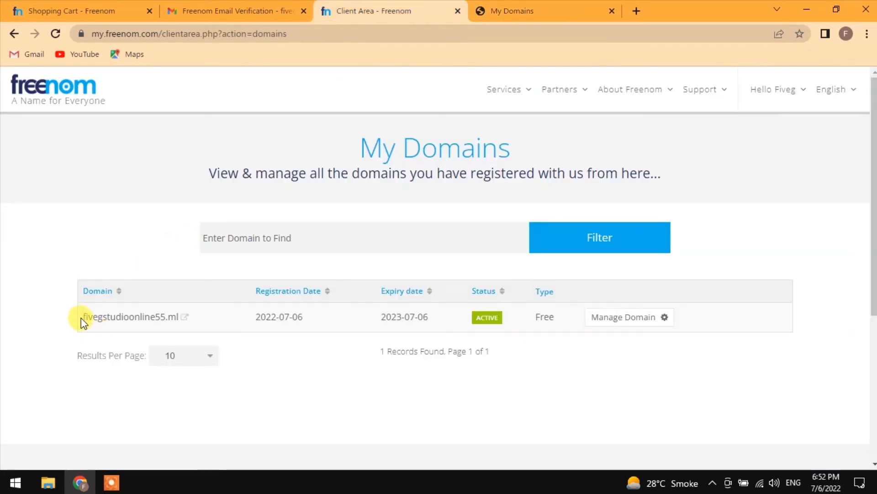
{"action": "left_click_drag", "start_coordinate": [82, 316], "coordinate": [178, 322]}
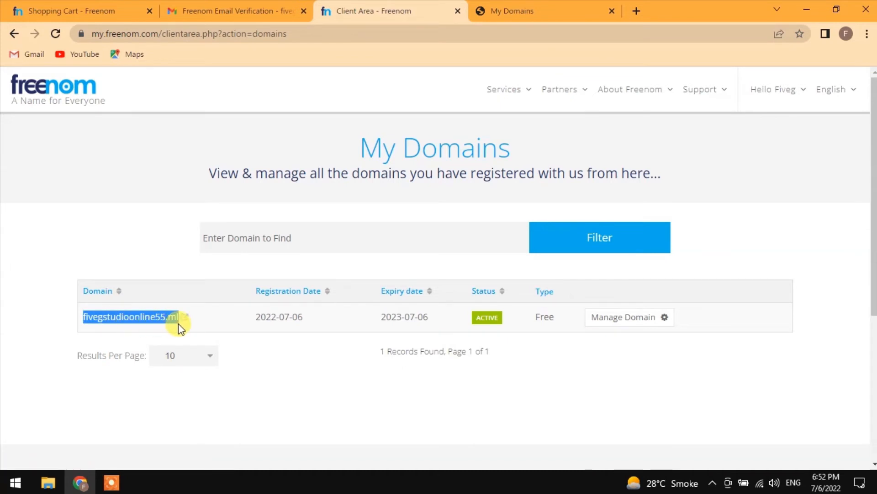
{"action": "key", "text": "ctrl+c"}
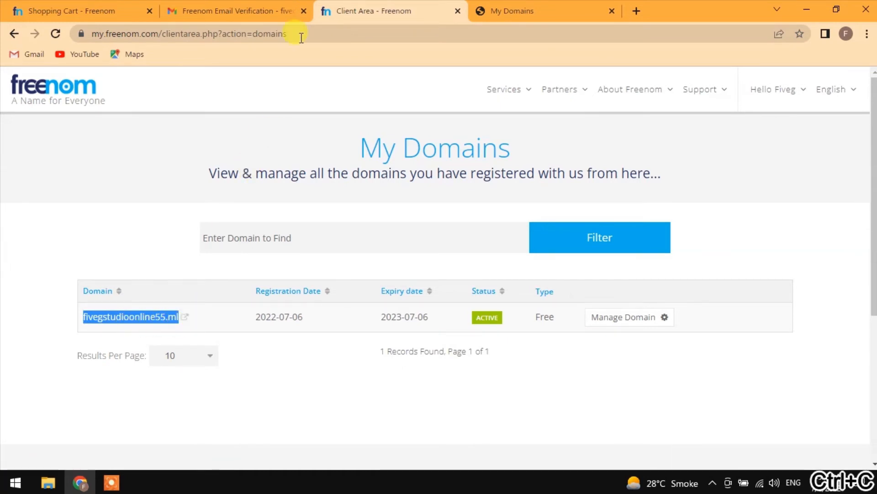
{"action": "left_click", "coordinate": [568, 7]}
{"action": "key", "text": "ctrl+v"}
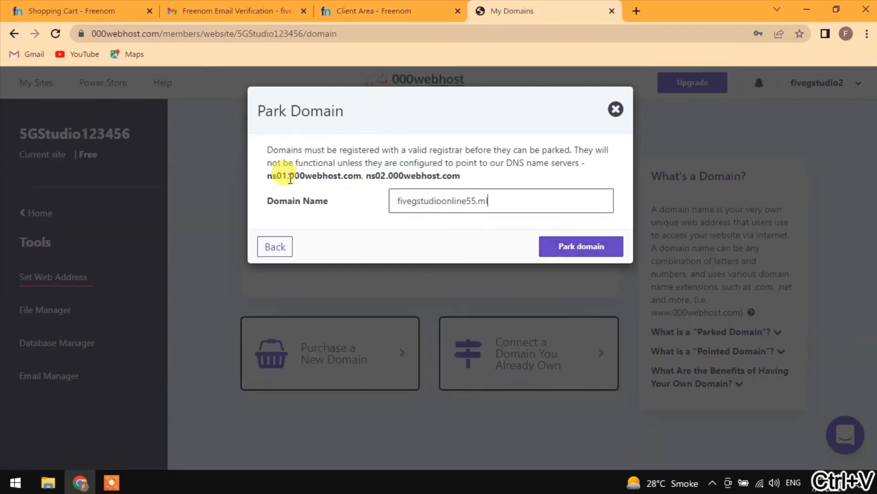
Switch the Freenom domain to custom nameservers and set Nameserver 1 to ns01.000webhost.com, copied from the Park Domain dialog
{"action": "left_click_drag", "start_coordinate": [252, 174], "coordinate": [361, 187]}
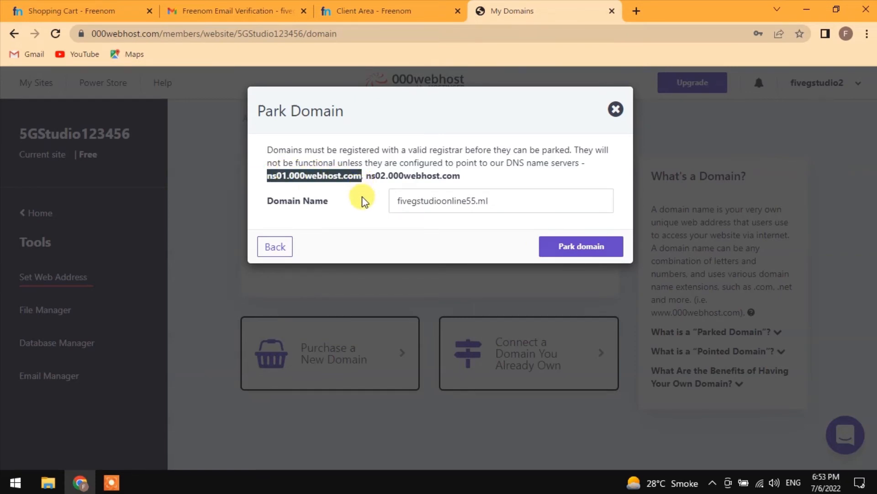
{"action": "key", "text": "ctrl+c"}
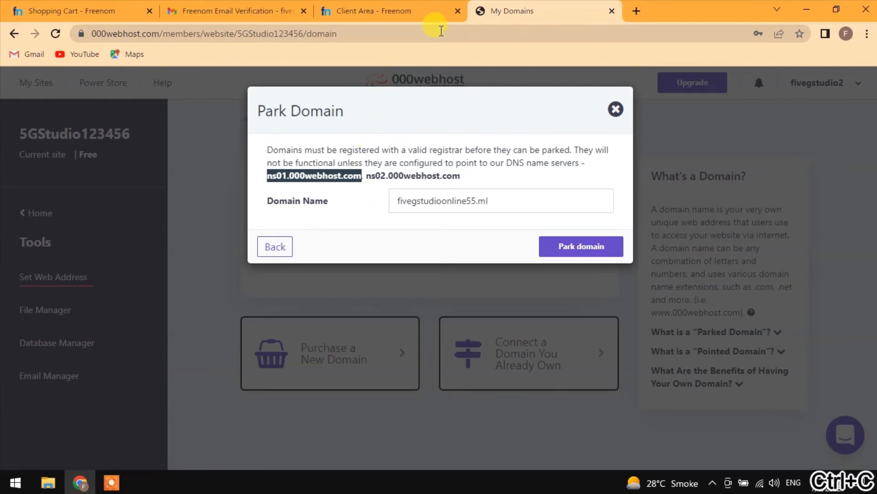
{"action": "left_click", "coordinate": [438, 11]}
{"action": "left_click", "coordinate": [628, 325]}
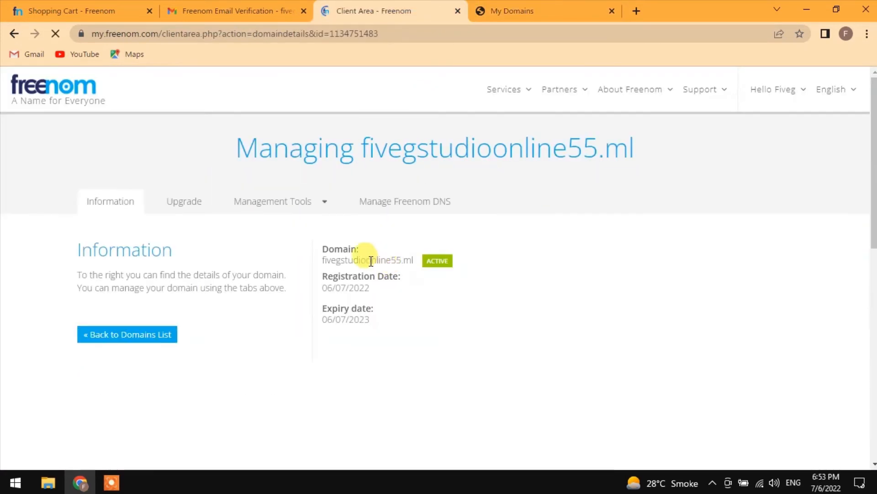
{"action": "left_click", "coordinate": [281, 201]}
{"action": "left_click", "coordinate": [283, 227]}
{"action": "left_click", "coordinate": [338, 289]}
{"action": "left_click", "coordinate": [382, 351]}
{"action": "key", "text": "ctrl+v"}
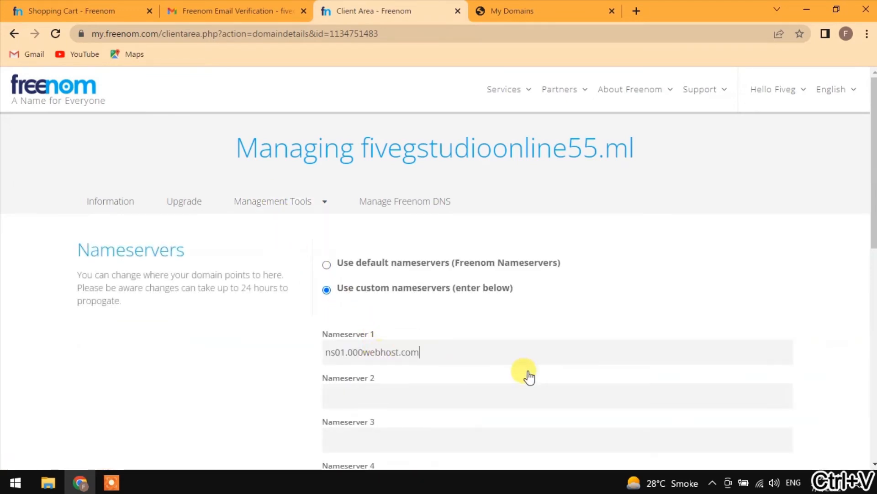
Copy ns02.000webhost.com into Nameserver 2 of the Freenom domain and apply the nameserver change
{"action": "left_click", "coordinate": [491, 9]}
{"action": "left_click_drag", "start_coordinate": [461, 177], "coordinate": [366, 177]}
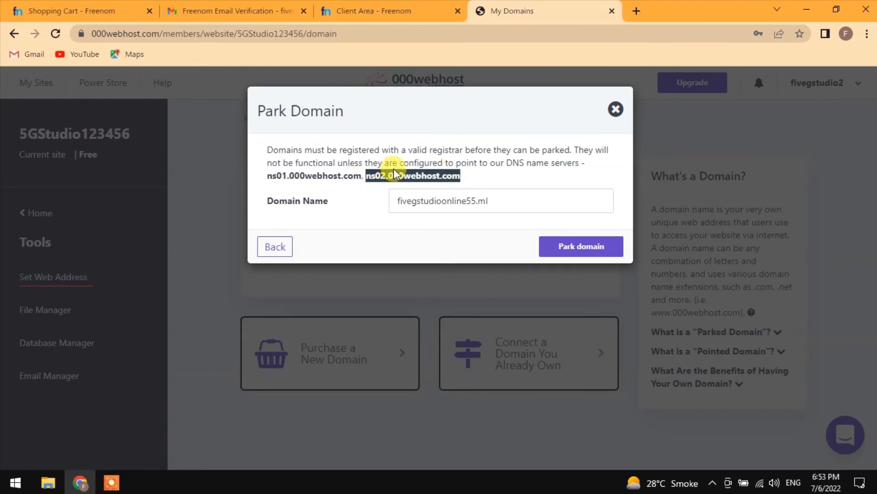
{"action": "key", "text": "ctrl+c"}
{"action": "left_click", "coordinate": [377, 14]}
{"action": "scroll", "coordinate": [407, 345], "scroll_direction": "down", "scroll_amount": 4}
{"action": "left_click", "coordinate": [364, 199]}
{"action": "key", "text": "ctrl+v"}
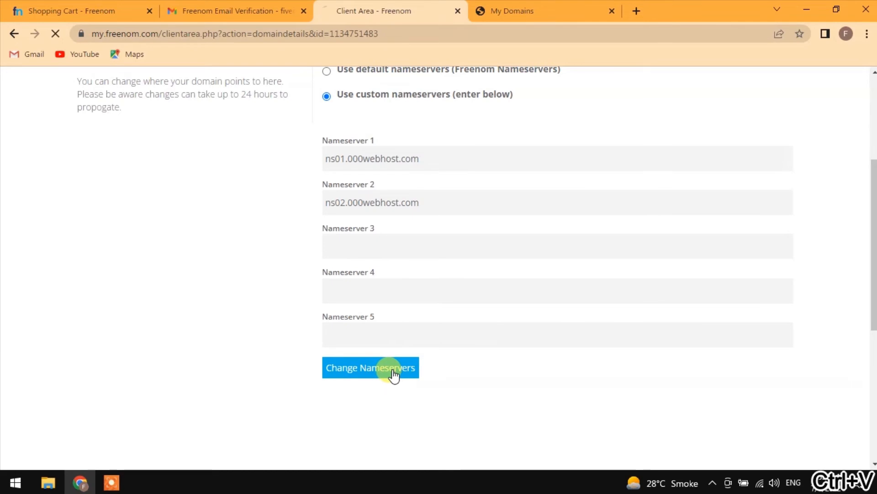
Park fivegstudioonline55.ml on 000webhost and manage its website link
{"action": "left_click", "coordinate": [533, 8]}
{"action": "left_click", "coordinate": [569, 245]}
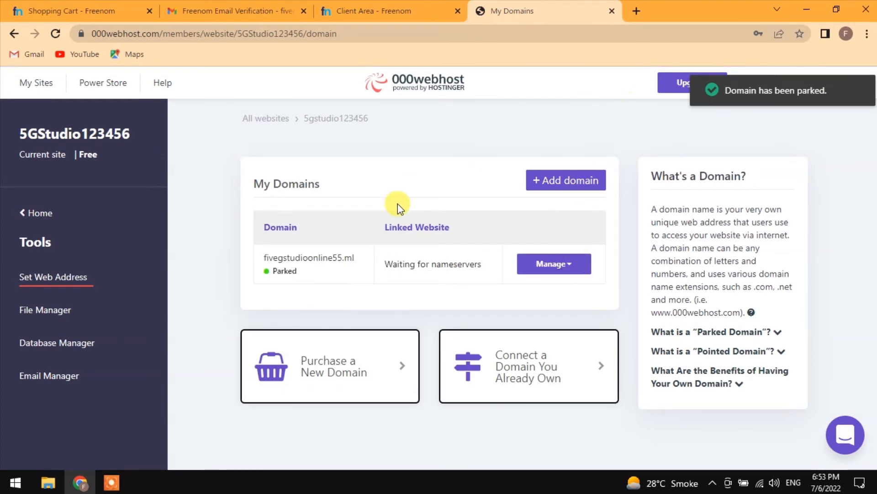
{"action": "left_click", "coordinate": [555, 266]}
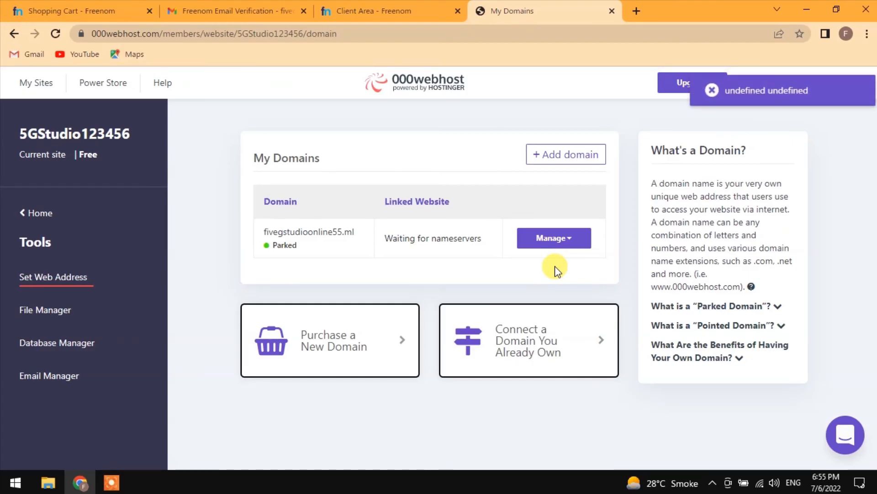
Reload the 000webhost domain list and open fivegstudioonline55.ml in a new tab to check the site
{"action": "left_click", "coordinate": [56, 33]}
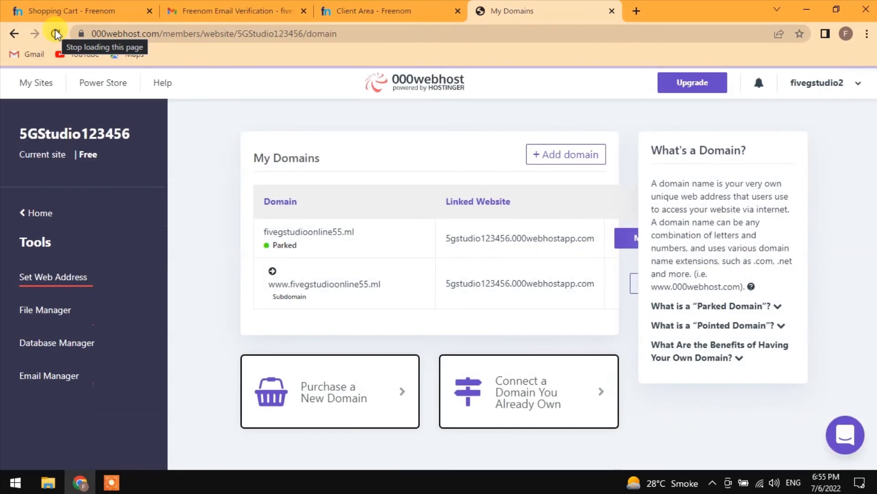
{"action": "left_click", "coordinate": [328, 234]}
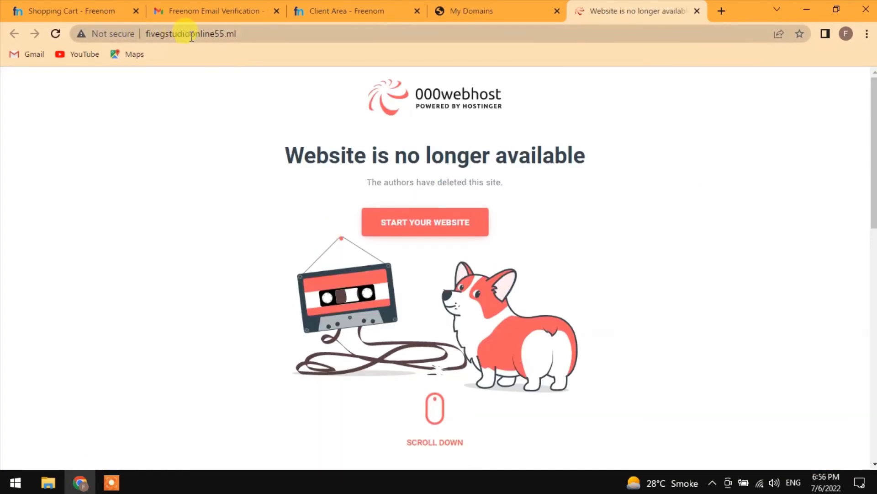
{"action": "left_click", "coordinate": [240, 31]}
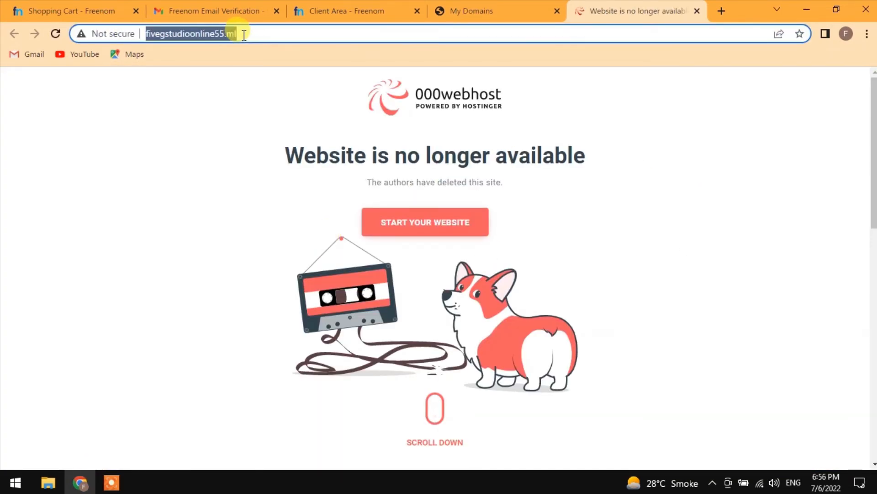
Open the 000webhost file manager for the site and enter the public_html folder
{"action": "left_click", "coordinate": [477, 5]}
{"action": "left_click", "coordinate": [32, 309]}
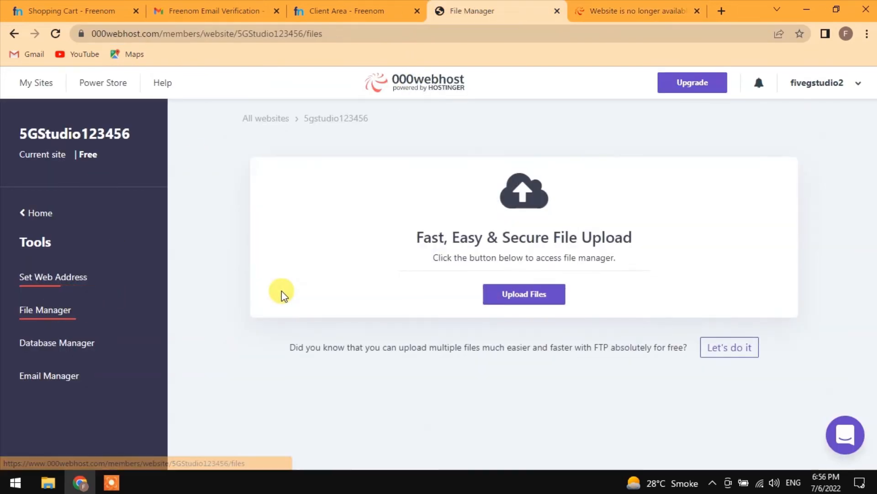
{"action": "left_click", "coordinate": [553, 294]}
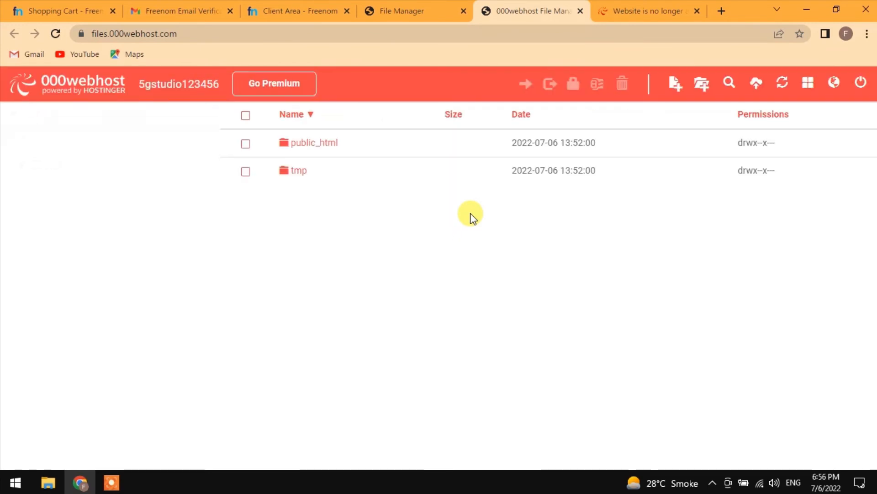
{"action": "left_click", "coordinate": [309, 145]}
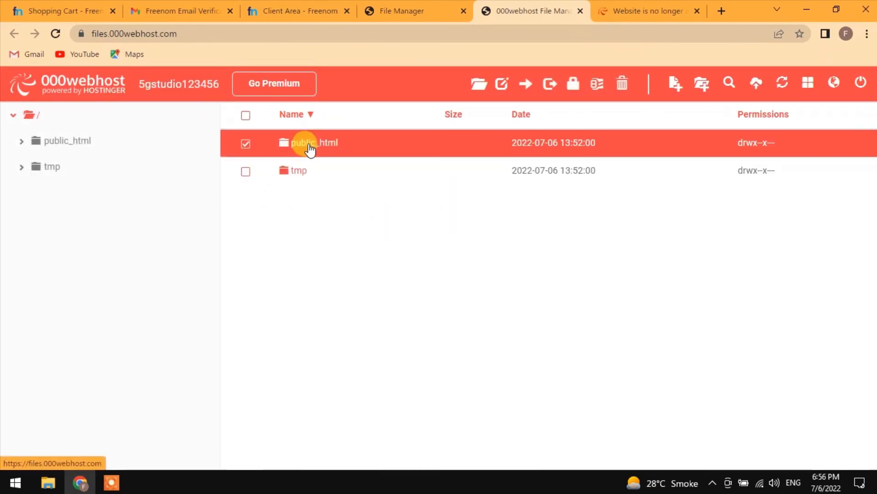
{"action": "double_click", "coordinate": [310, 146]}
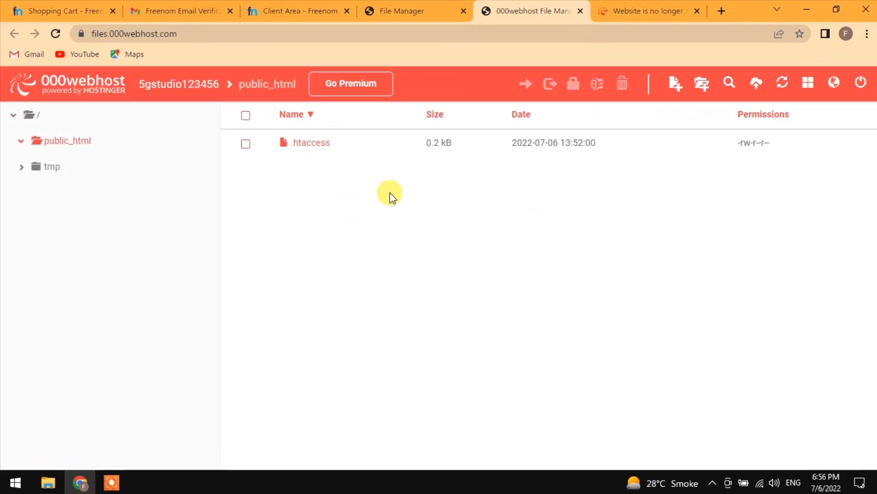
Upload the entire contents of the desktop folder 015 original-master to public_html
{"action": "key", "text": "super+d"}
{"action": "double_click", "coordinate": [26, 84]}
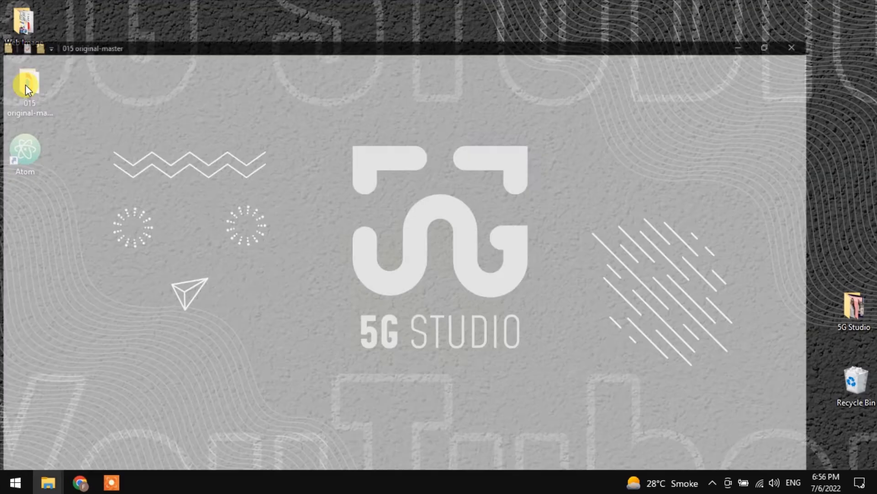
{"action": "left_click", "coordinate": [721, 62]}
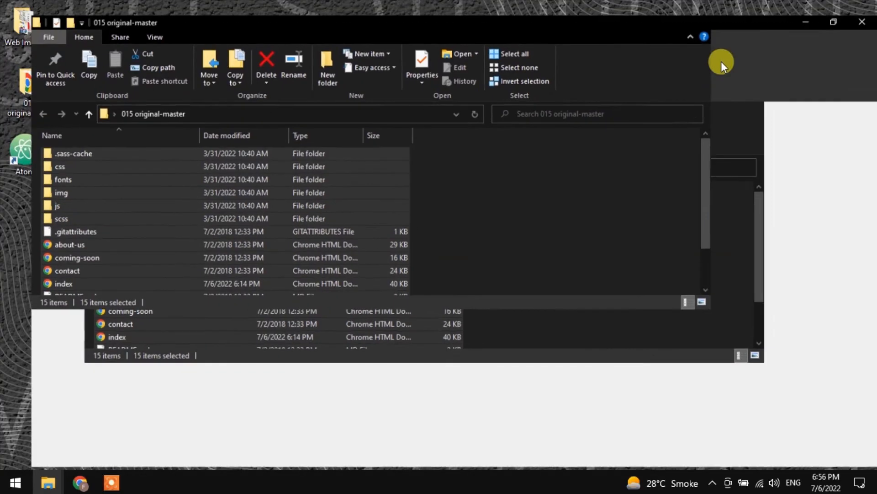
{"action": "left_click_drag", "start_coordinate": [77, 145], "coordinate": [313, 313]}
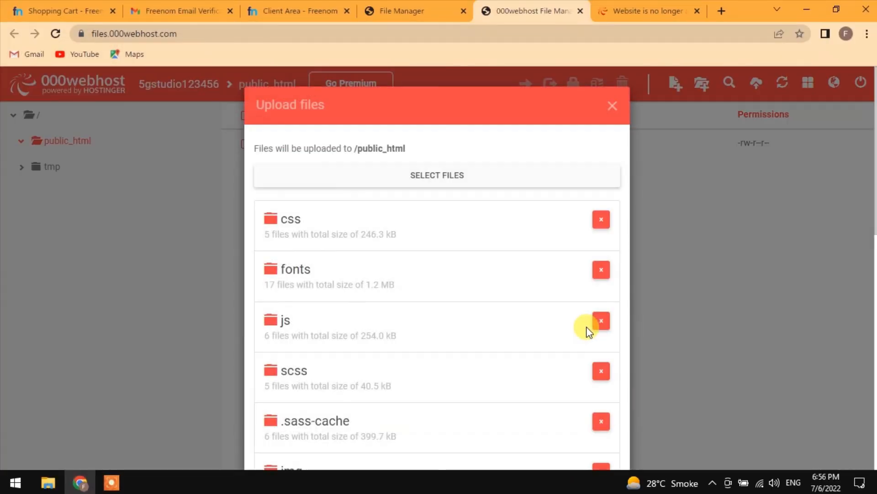
{"action": "scroll", "coordinate": [470, 417], "scroll_direction": "down", "scroll_amount": 12}
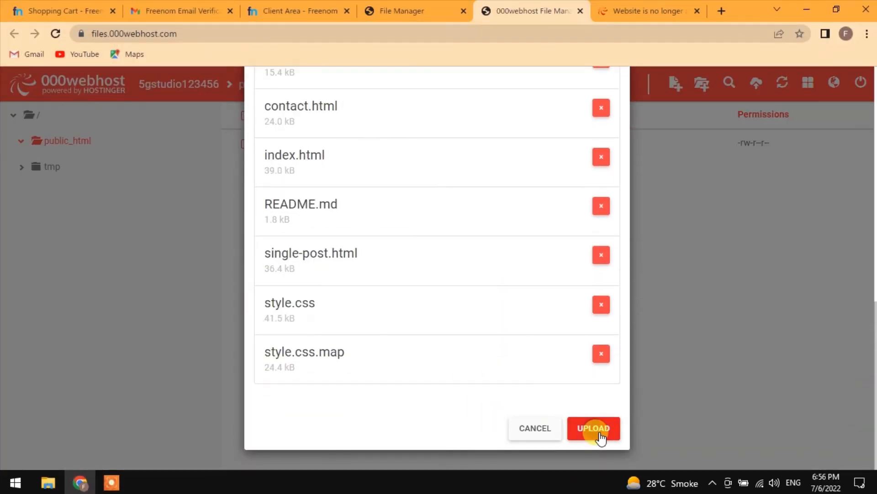
{"action": "left_click", "coordinate": [594, 428]}
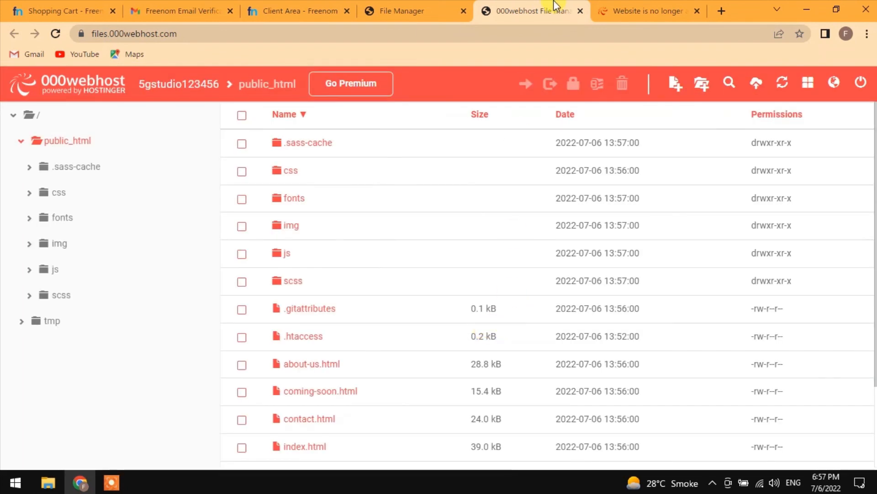
Reload fivegstudioonline55.ml and look through the published homepage down to the footer
{"action": "left_click", "coordinate": [640, 11]}
{"action": "left_click", "coordinate": [55, 34]}
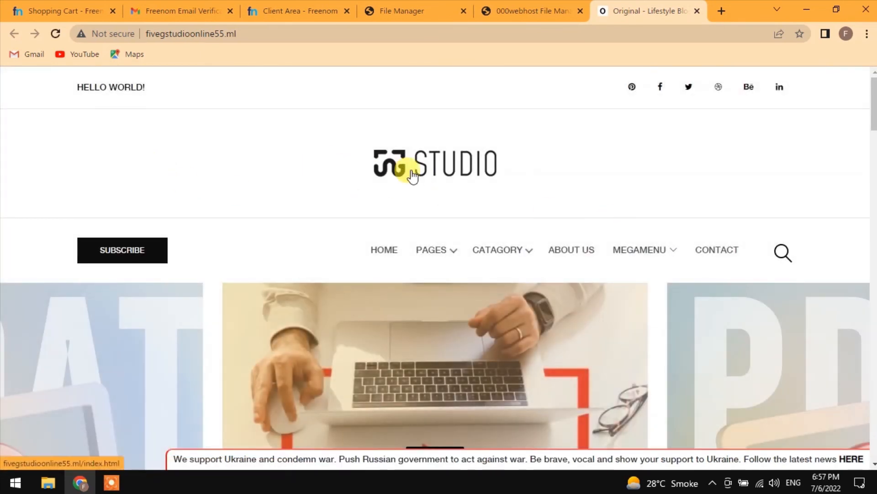
{"action": "scroll", "coordinate": [409, 213], "scroll_direction": "down", "scroll_amount": 15}
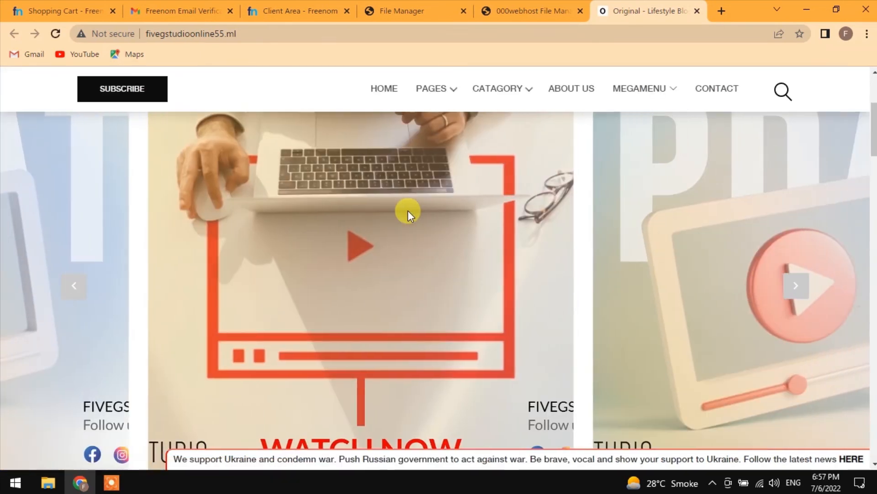
{"action": "scroll", "coordinate": [410, 215], "scroll_direction": "down", "scroll_amount": 5}
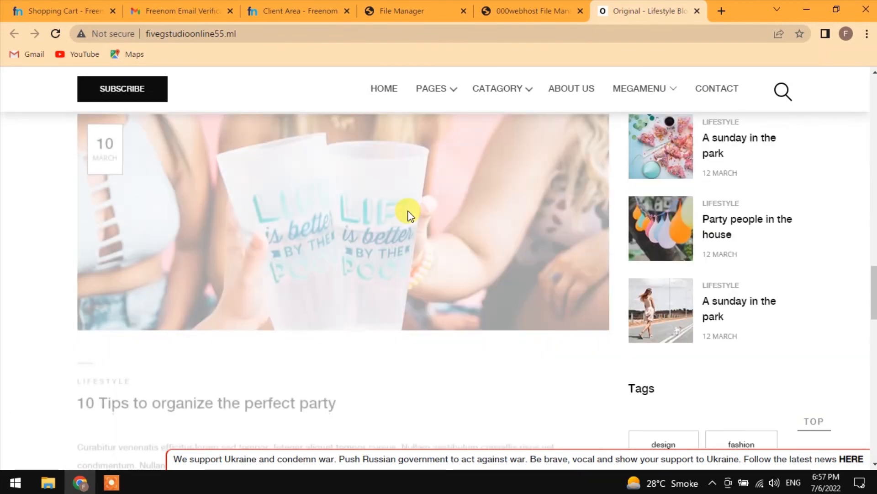
{"action": "scroll", "coordinate": [410, 215], "scroll_direction": "down", "scroll_amount": 8}
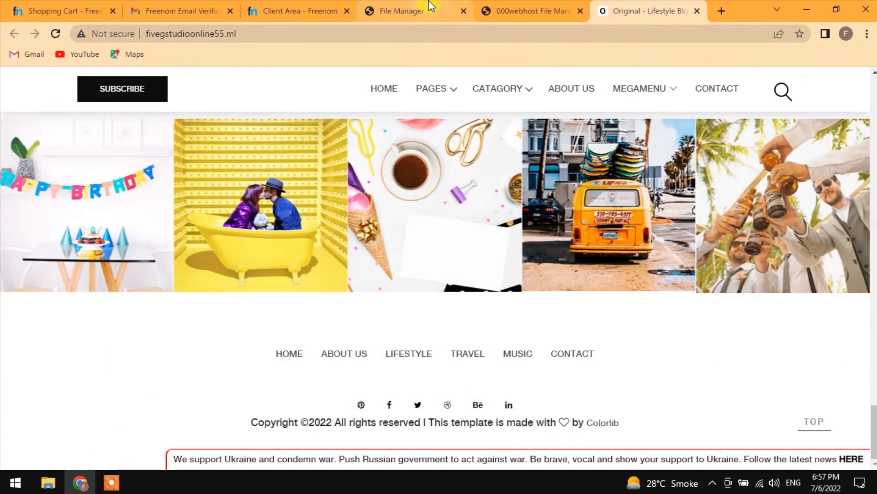
Return to the Freenom client area and review the domain's Information page
{"action": "left_click", "coordinate": [426, 8]}
{"action": "left_click", "coordinate": [297, 10]}
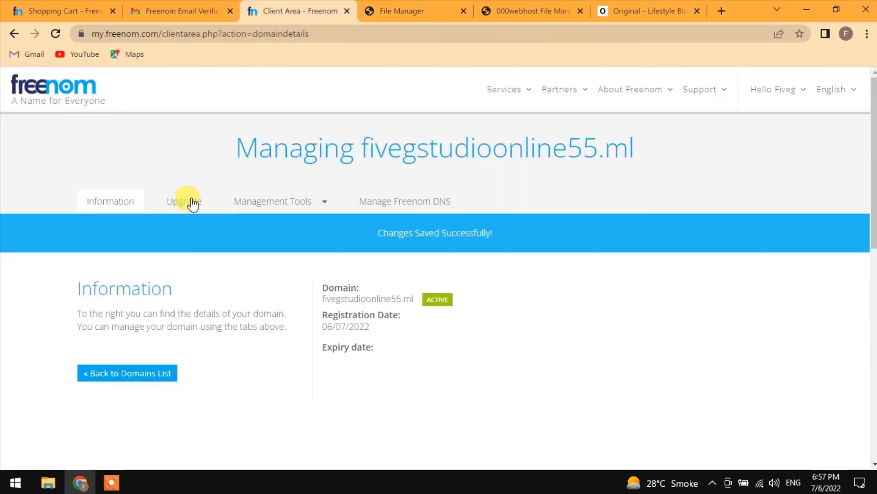
{"action": "left_click", "coordinate": [127, 199]}
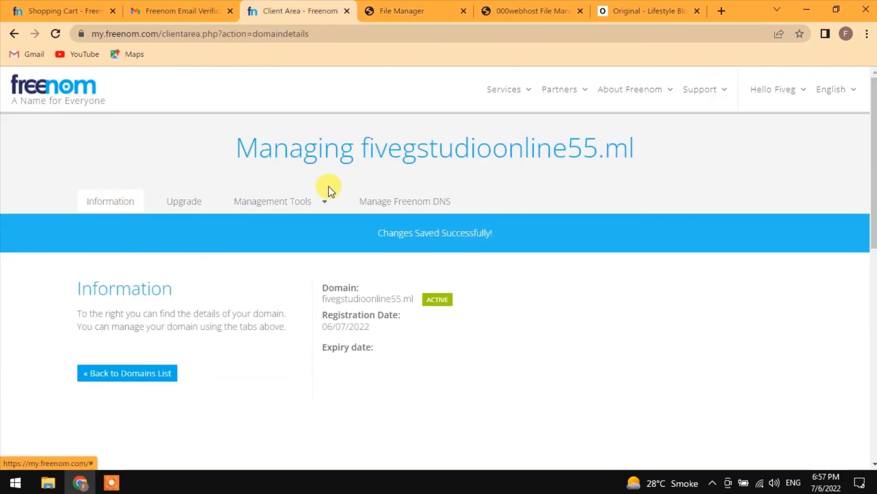
{"action": "left_click", "coordinate": [517, 152]}
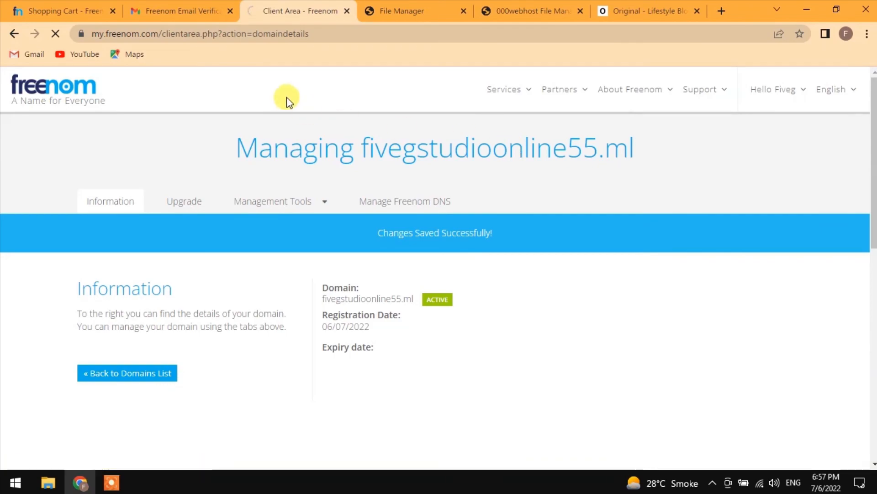